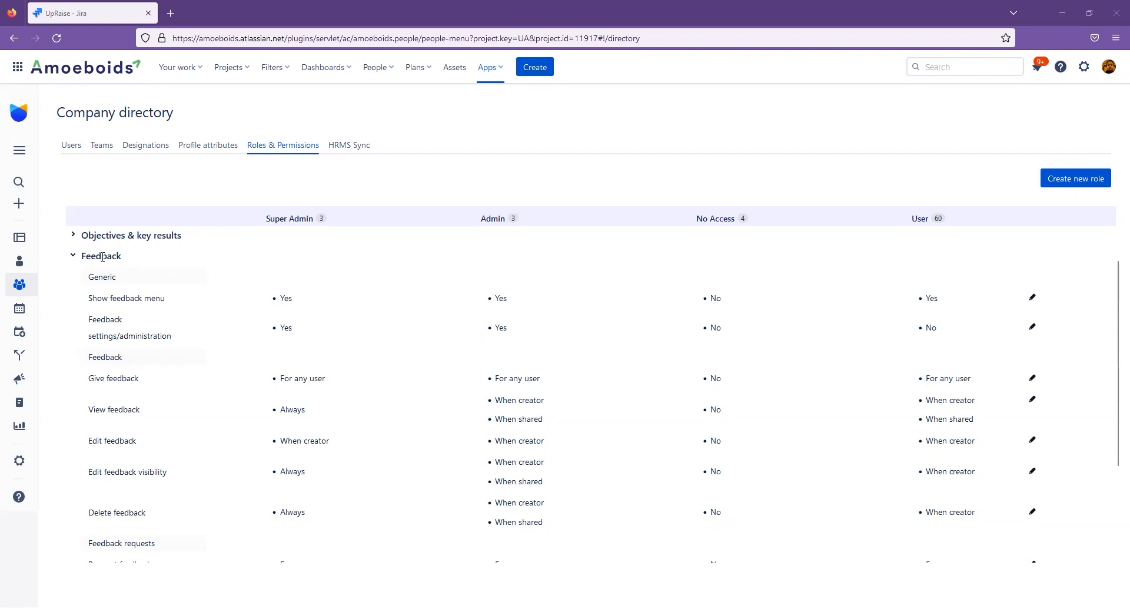
Examine the generic Feedback permissions, Show feedback menu and Feedback settings/administration, and check the Feedback entry in the expanded app navigation.
double_click(105, 256)
click(100, 257)
double_click(98, 277)
triple_click(108, 297)
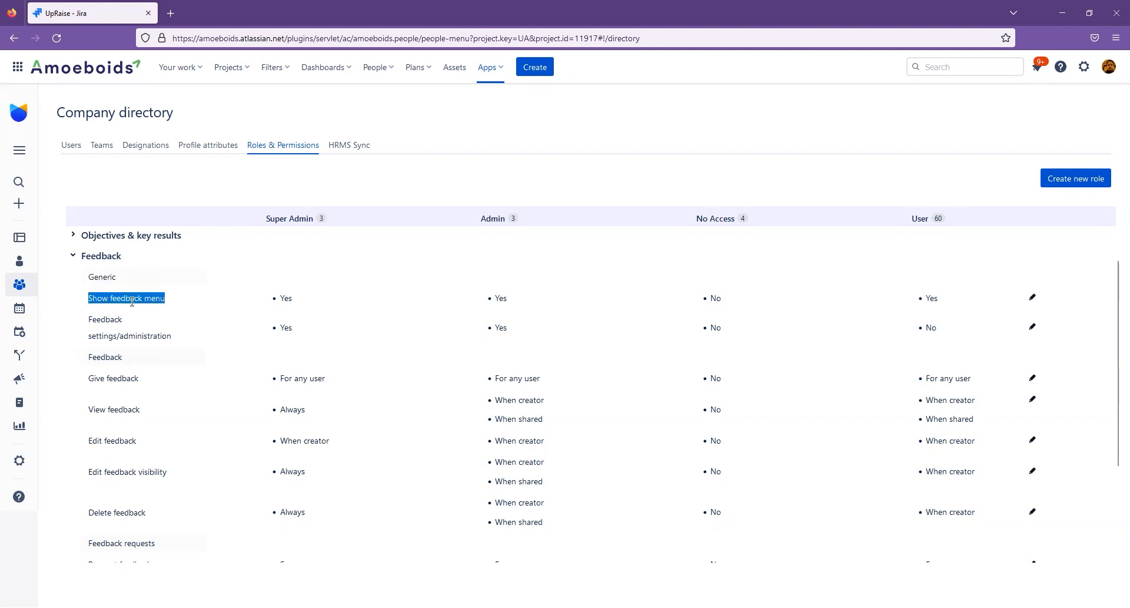
triple_click(128, 324)
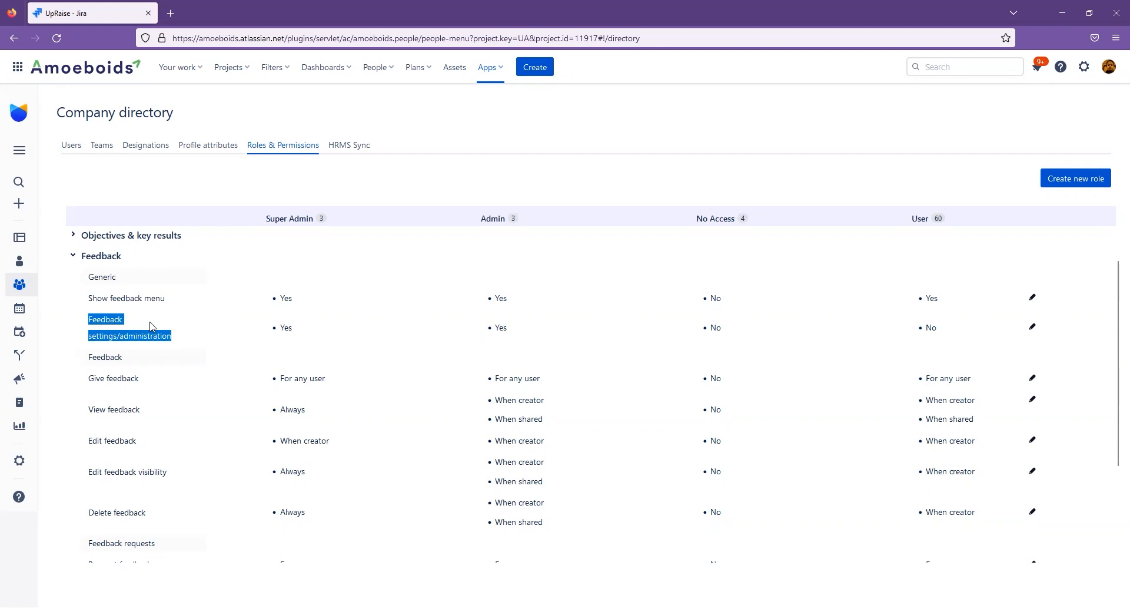
triple_click(146, 297)
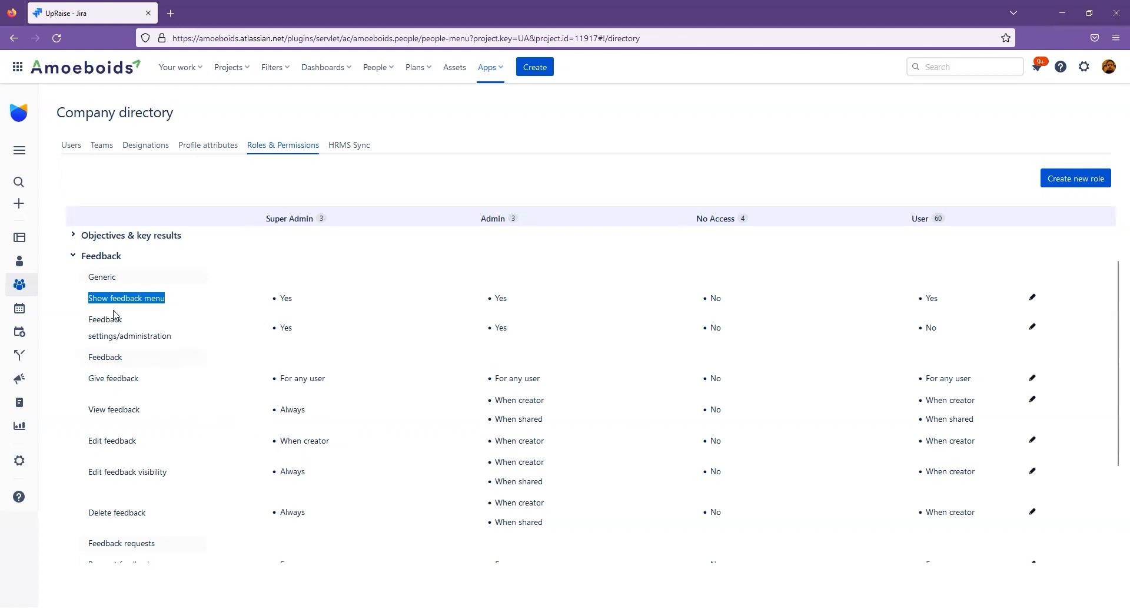
triple_click(145, 299)
click(22, 156)
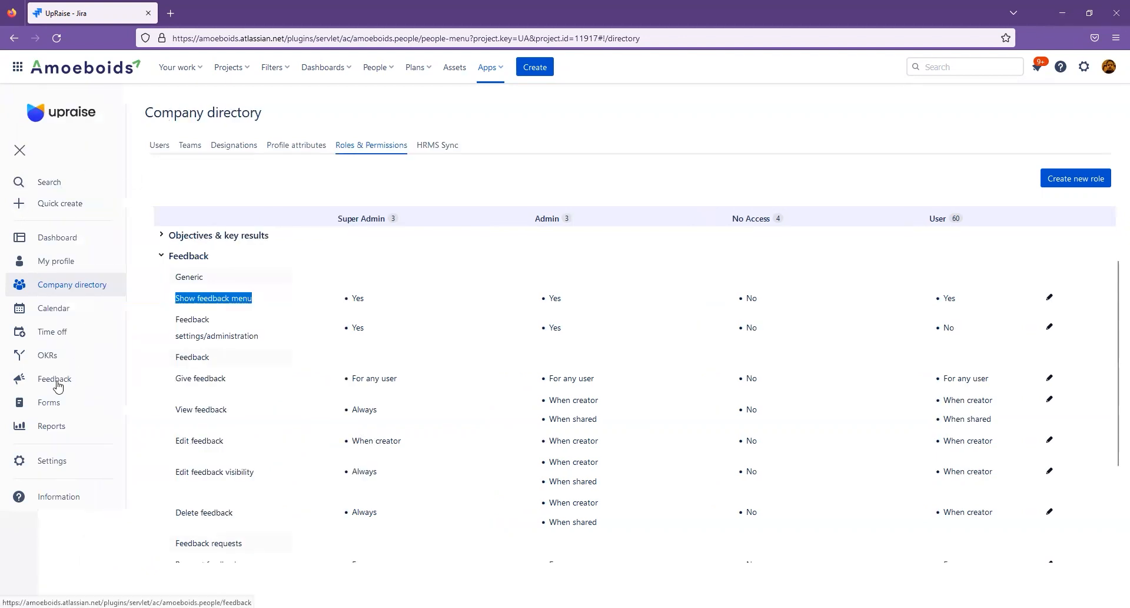
click(20, 150)
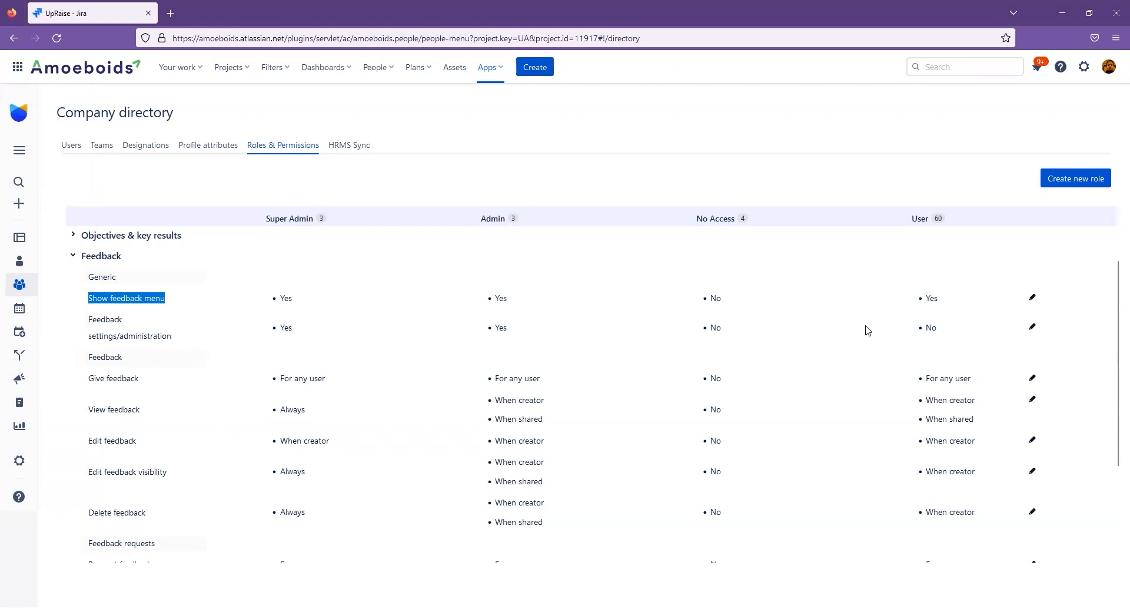
Try setting the User role's Show feedback menu permission to No and discard the change.
click(1033, 297)
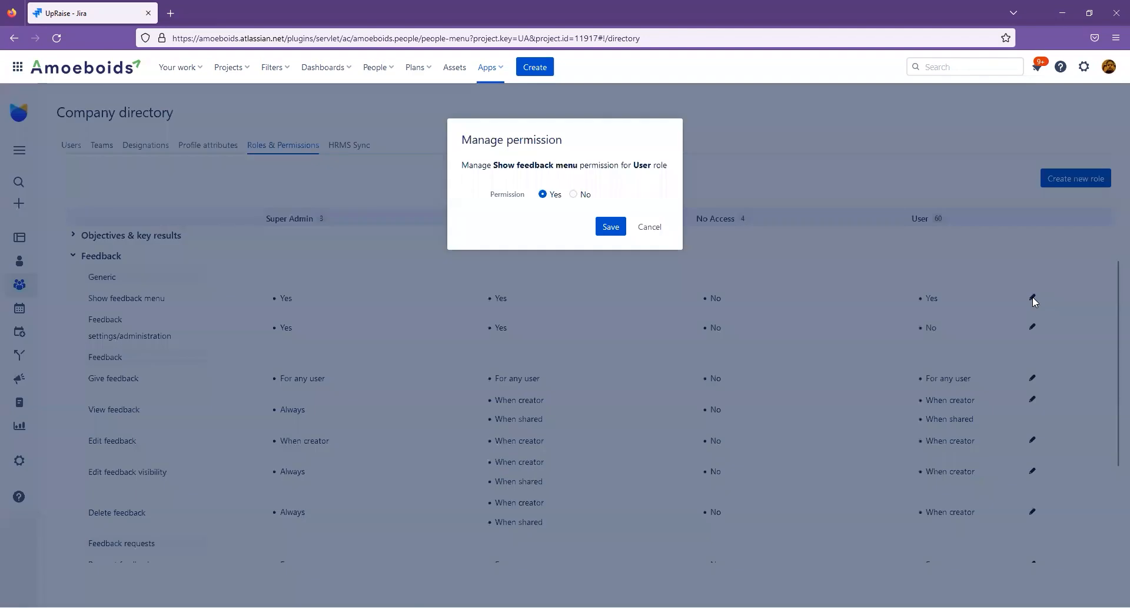
click(574, 195)
click(542, 194)
click(574, 196)
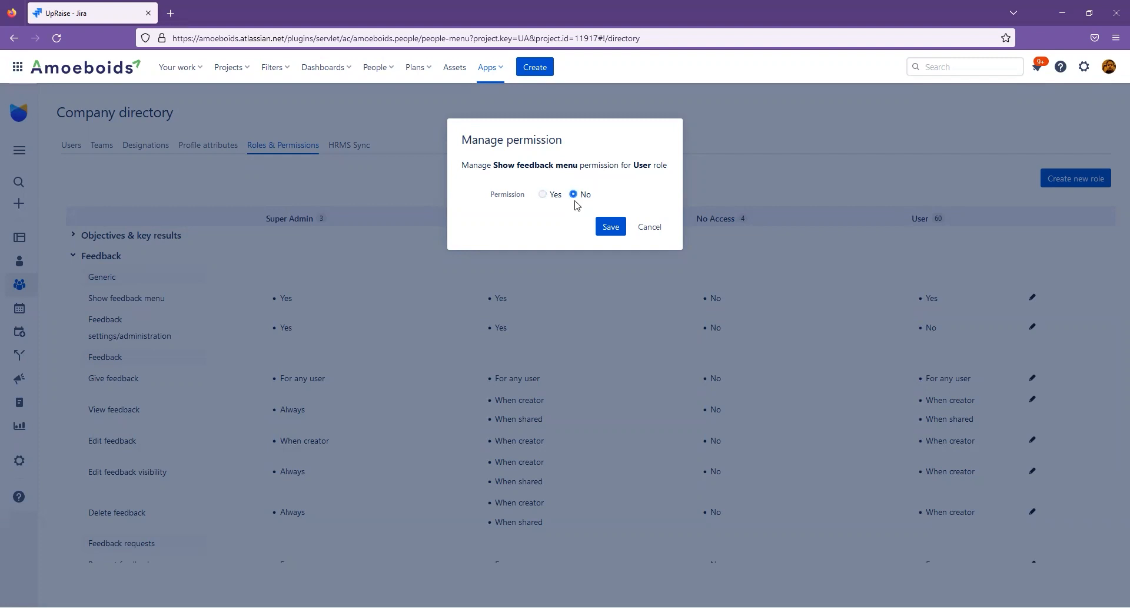
click(643, 231)
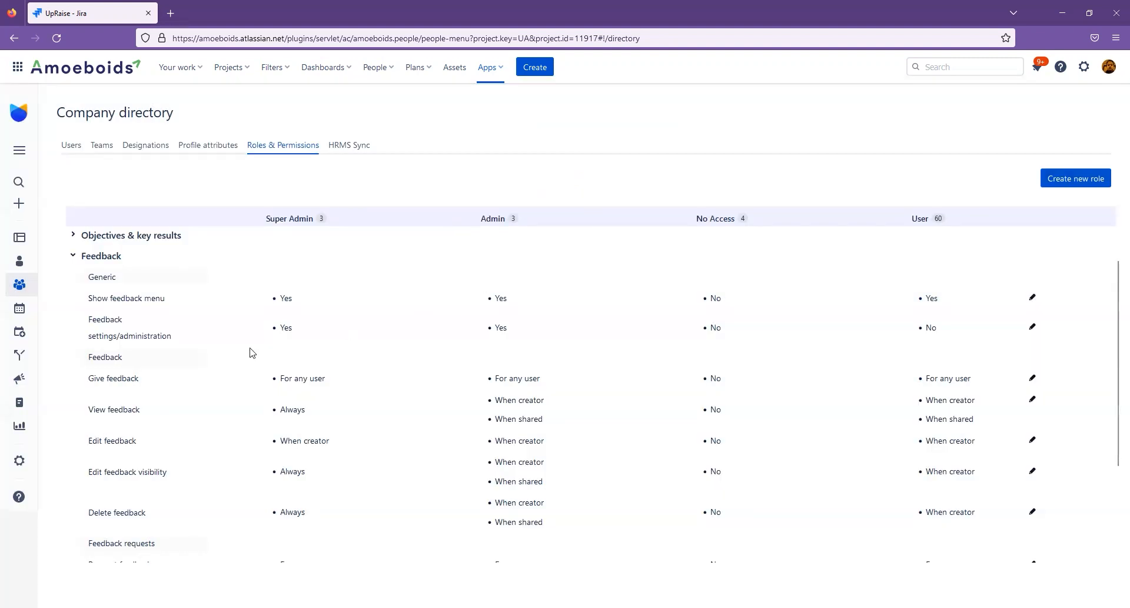
Try setting the User role's Feedback settings/administration permission to Yes and discard the change.
triple_click(119, 331)
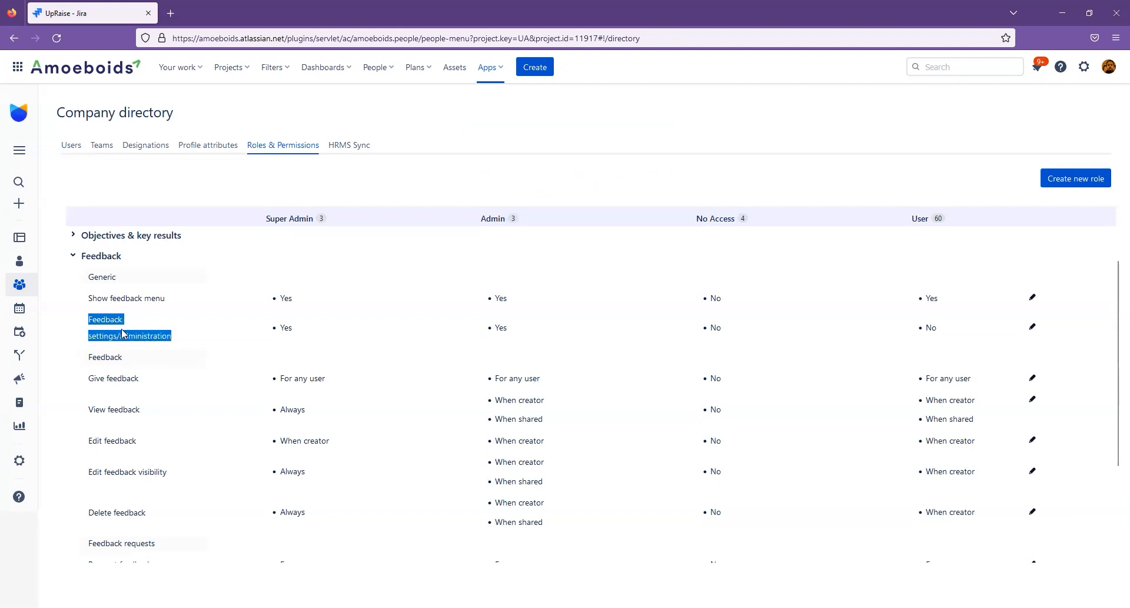
triple_click(164, 340)
triple_click(109, 331)
click(1033, 328)
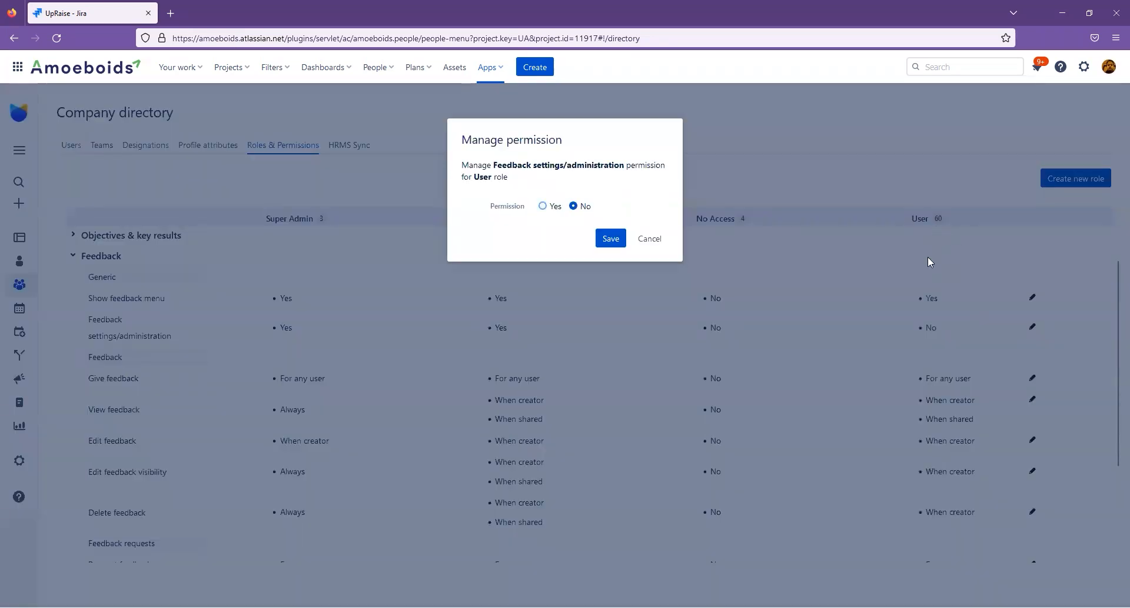
click(553, 211)
click(586, 207)
click(550, 211)
click(582, 208)
click(555, 209)
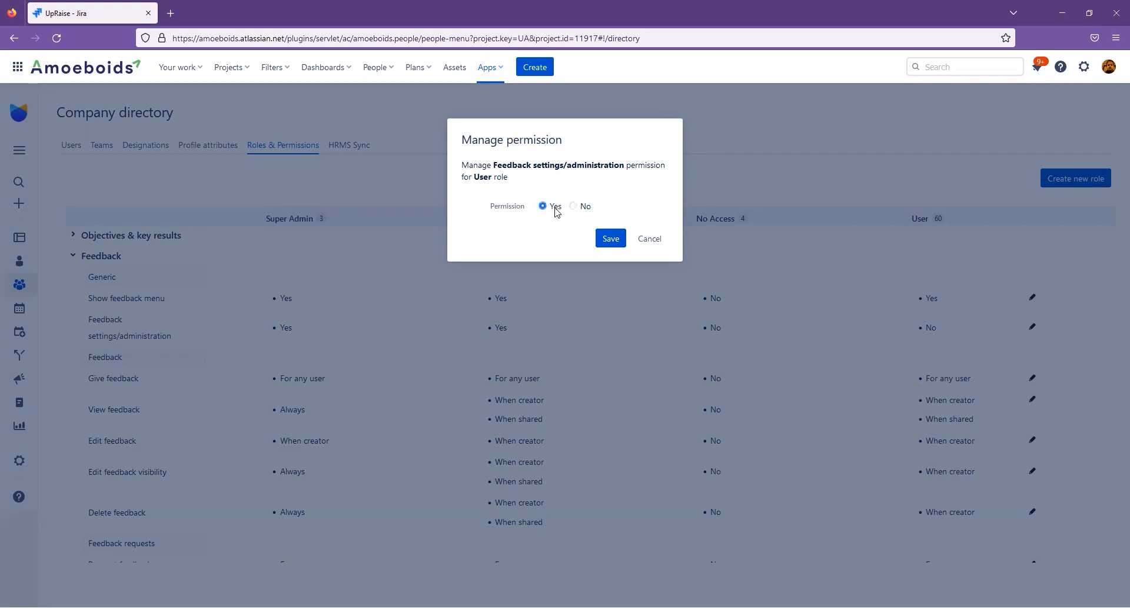
click(648, 239)
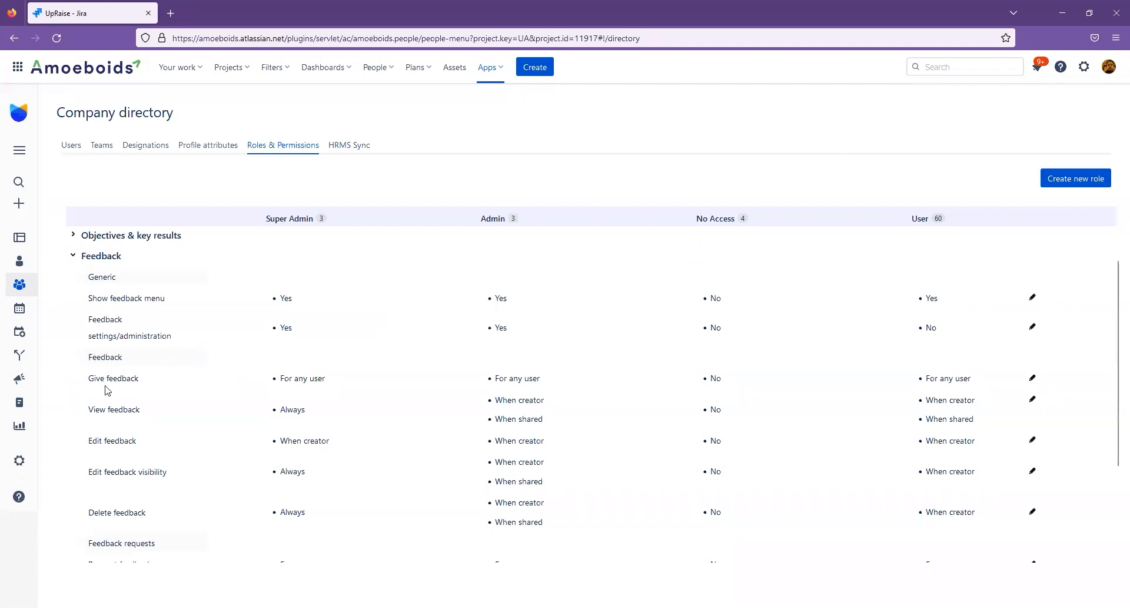
Compare the Give feedback and View feedback permissions across the Super Admin, Admin and User roles.
scroll(93, 353, down, 1)
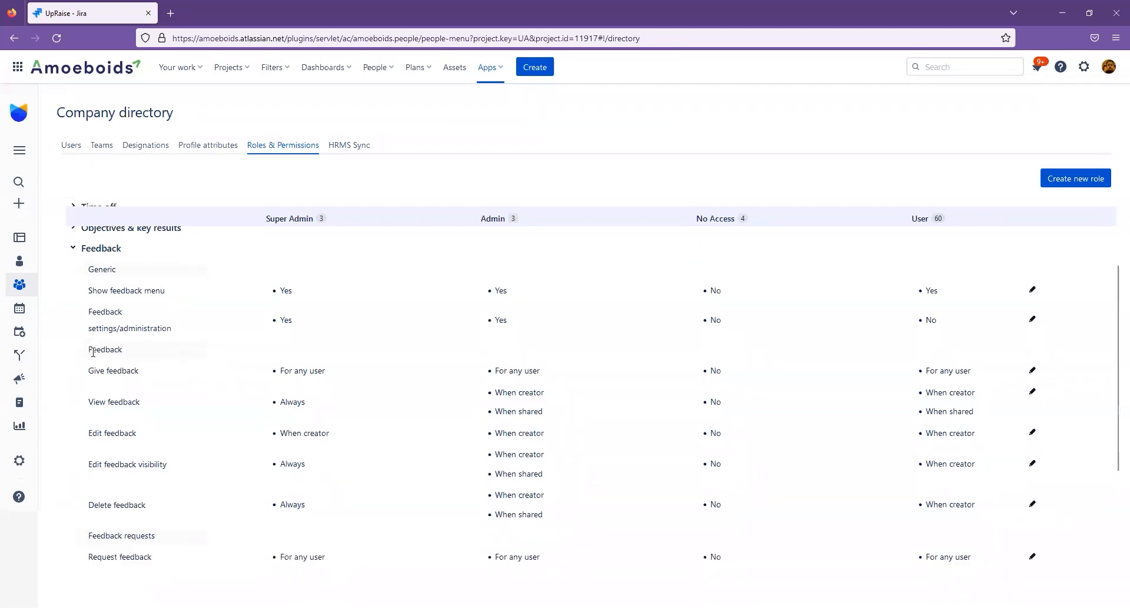
scroll(93, 352, down, 1)
triple_click(99, 312)
click(100, 340)
double_click(100, 340)
click(101, 340)
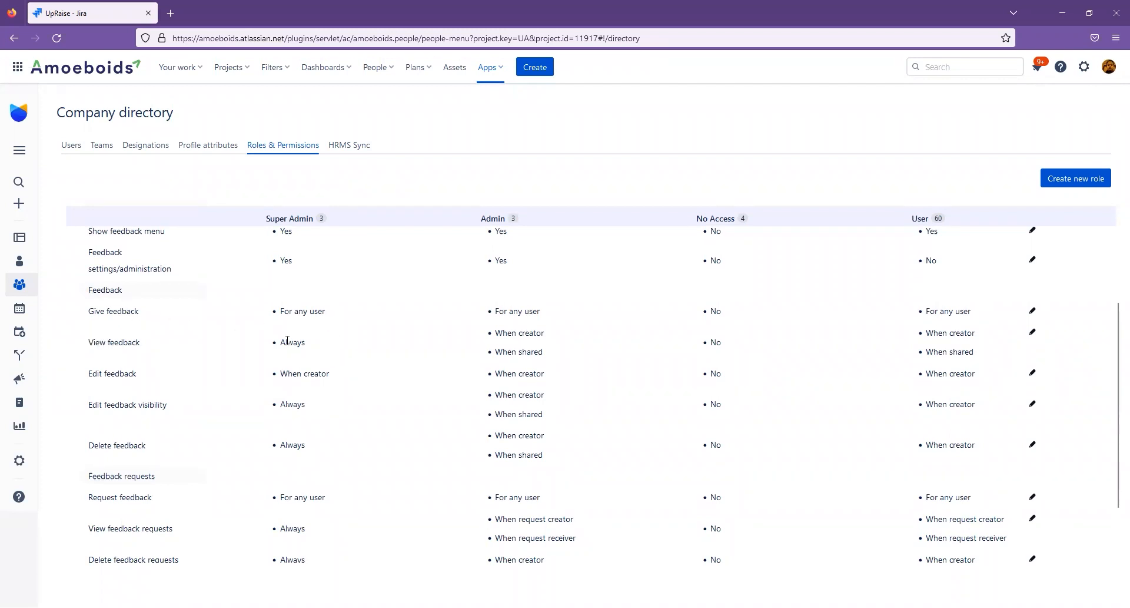
triple_click(114, 312)
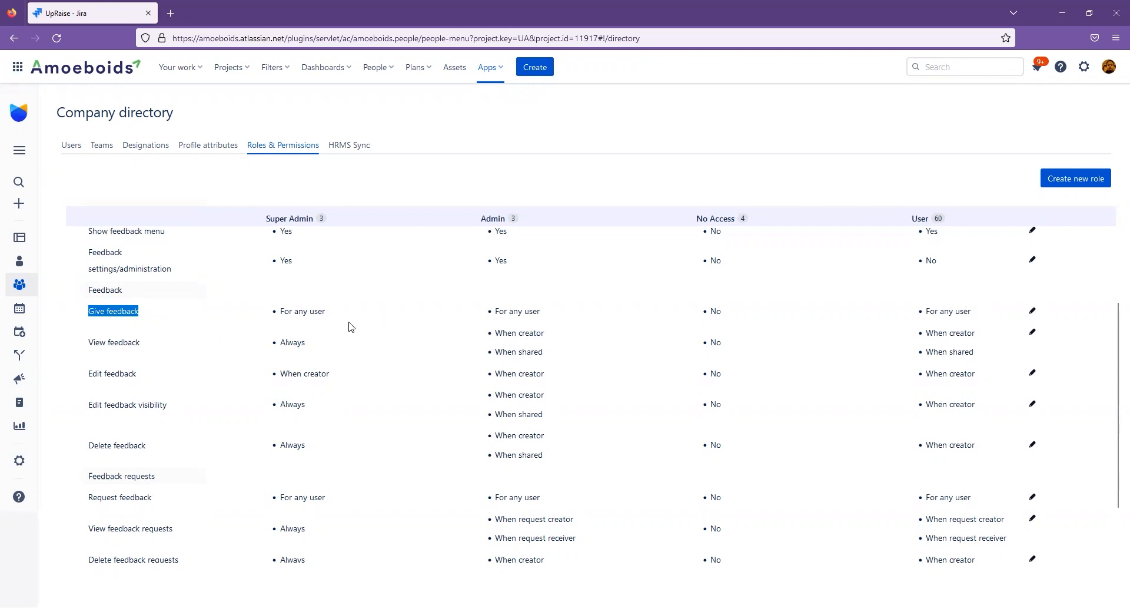
triple_click(288, 311)
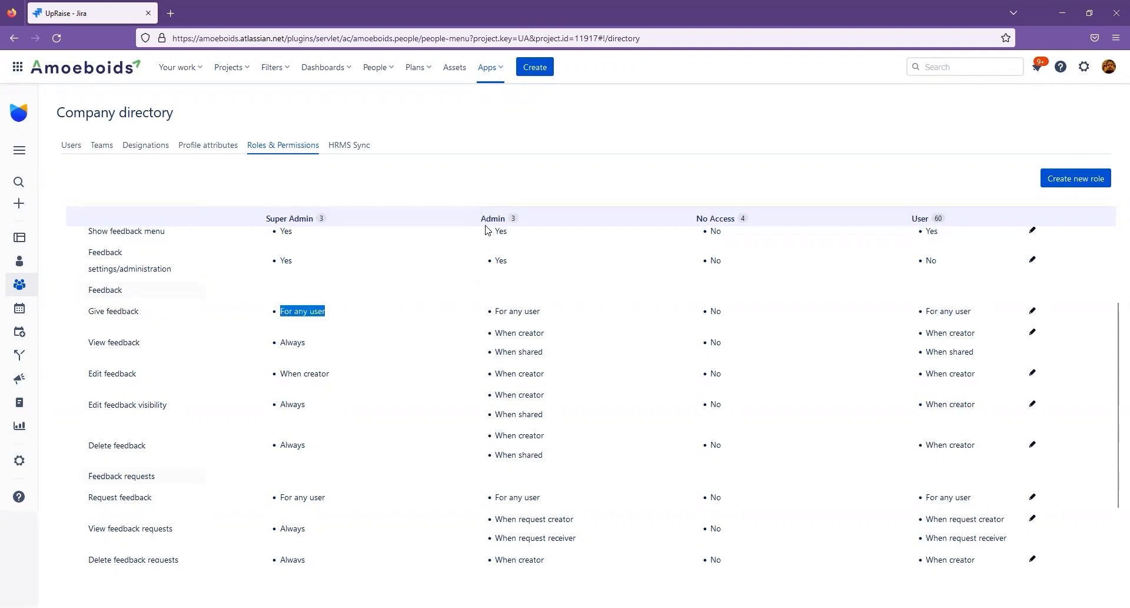
triple_click(517, 311)
click(522, 332)
triple_click(522, 332)
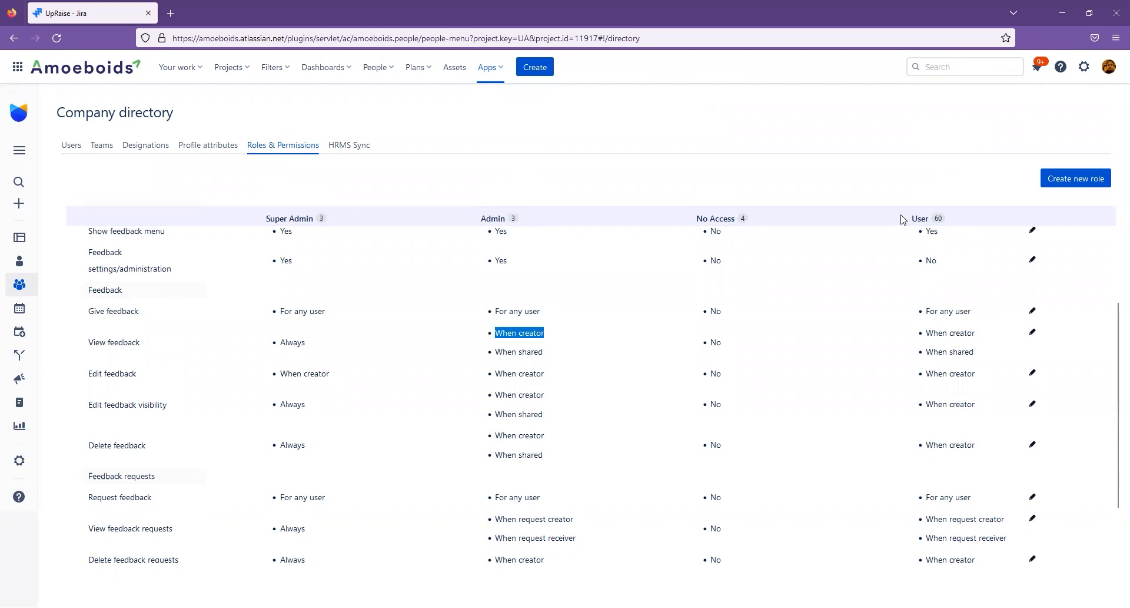
triple_click(948, 311)
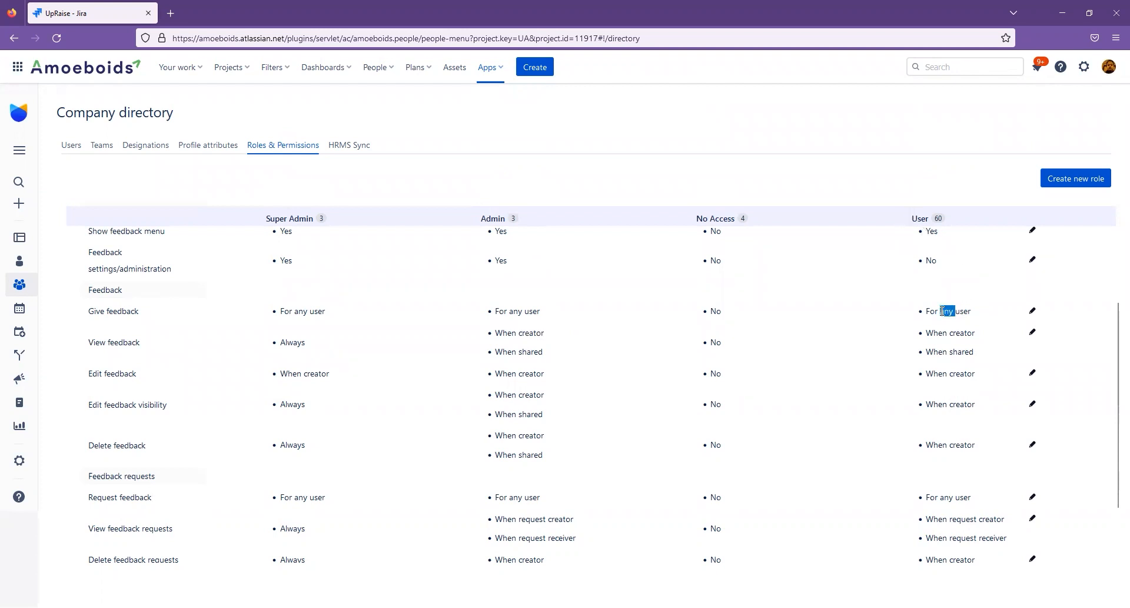
triple_click(954, 333)
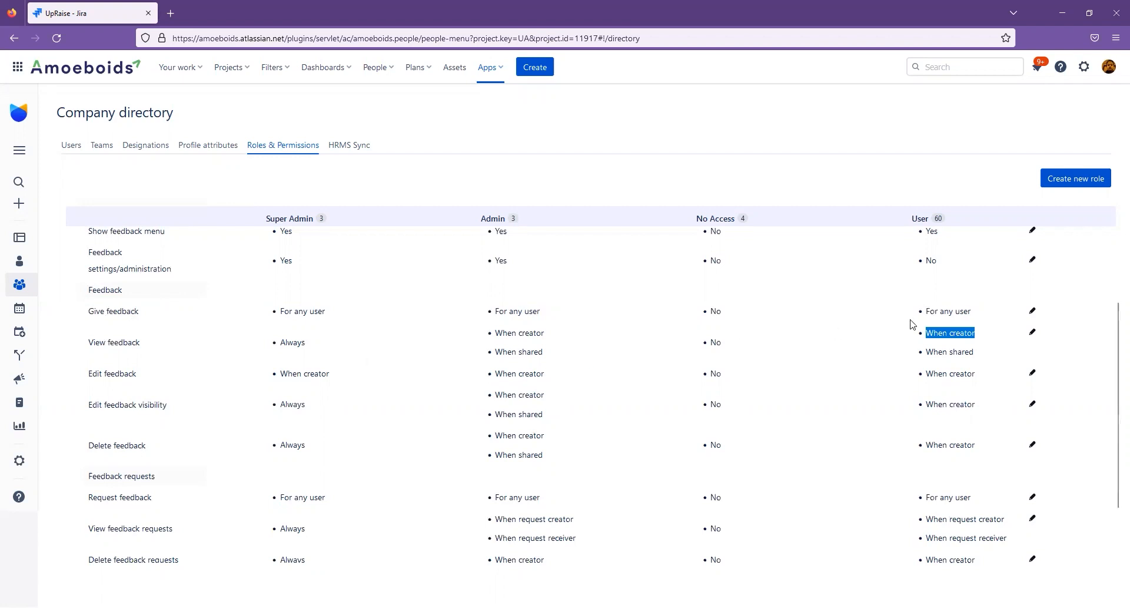
Try limiting the User role's Give feedback permission to direct reports, indirect reports and team members, switch it to No, and discard the changes.
click(1033, 311)
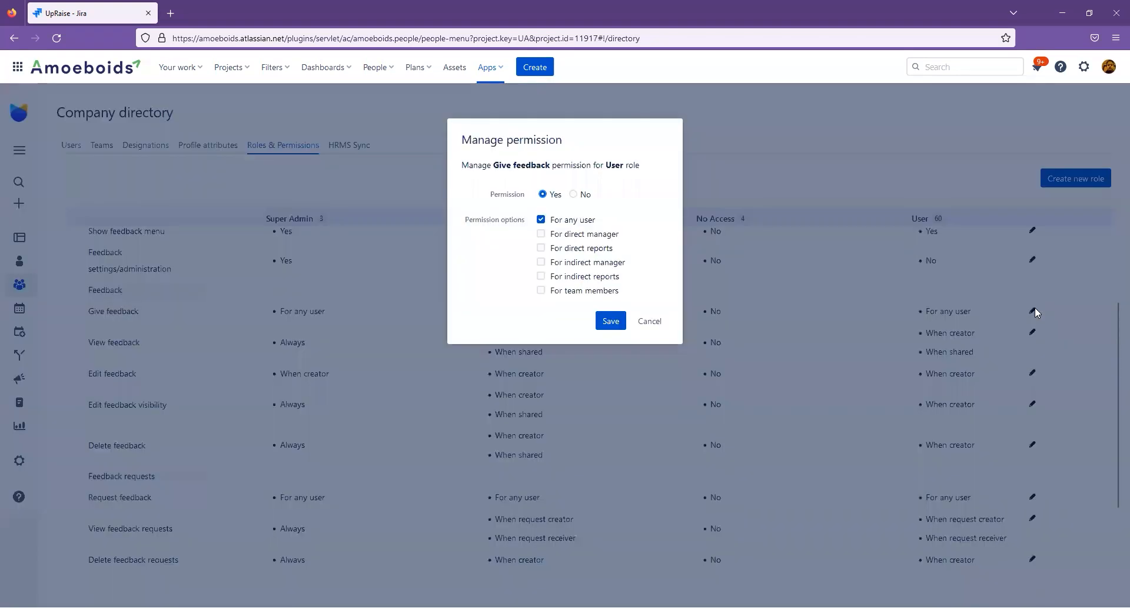
click(542, 222)
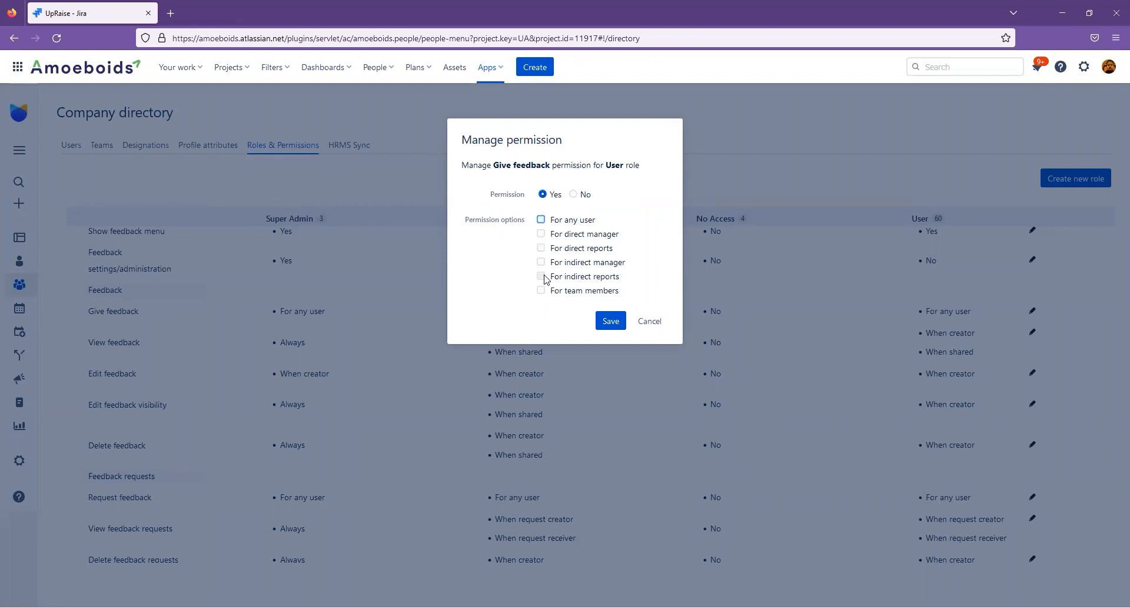
click(541, 247)
click(541, 277)
click(542, 292)
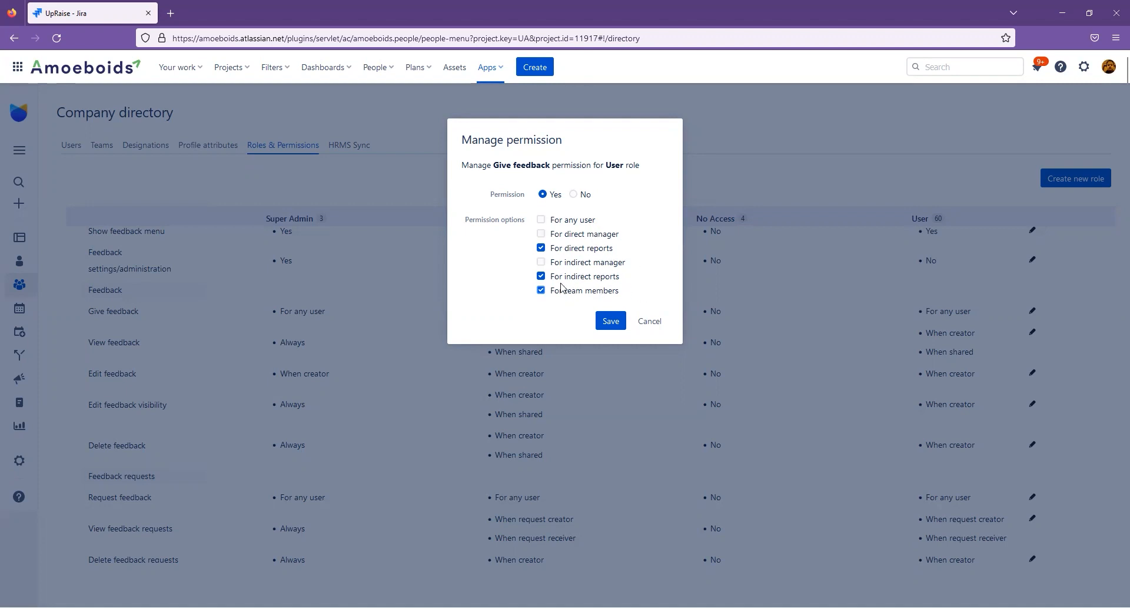
click(581, 195)
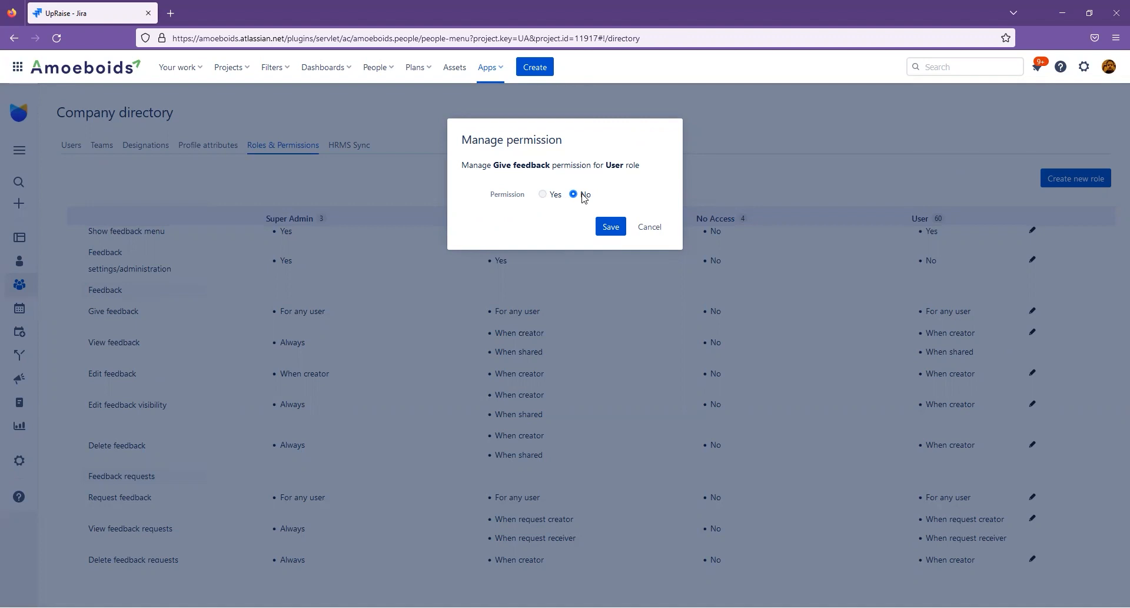
click(650, 228)
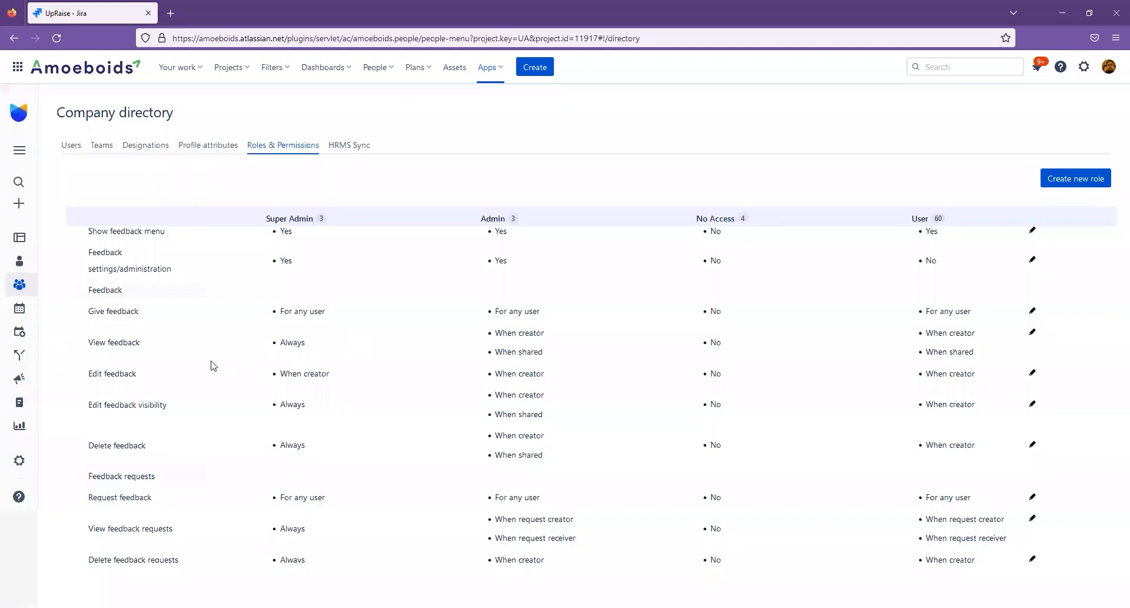
Try the Always and When direct manager of about user options for the User role's View feedback permission and discard the changes.
triple_click(110, 345)
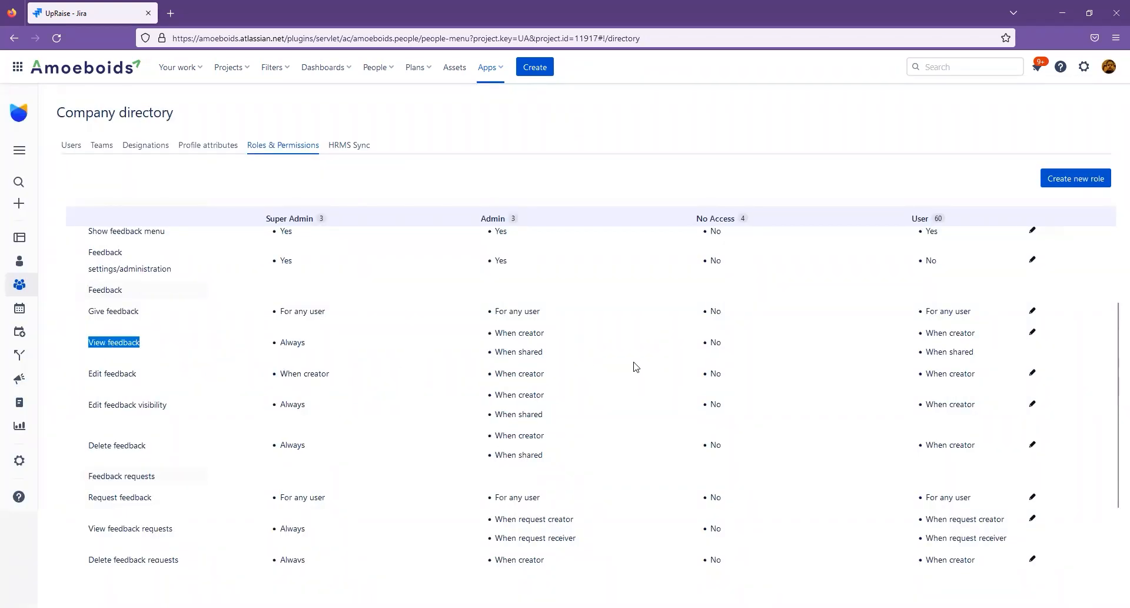
click(1034, 334)
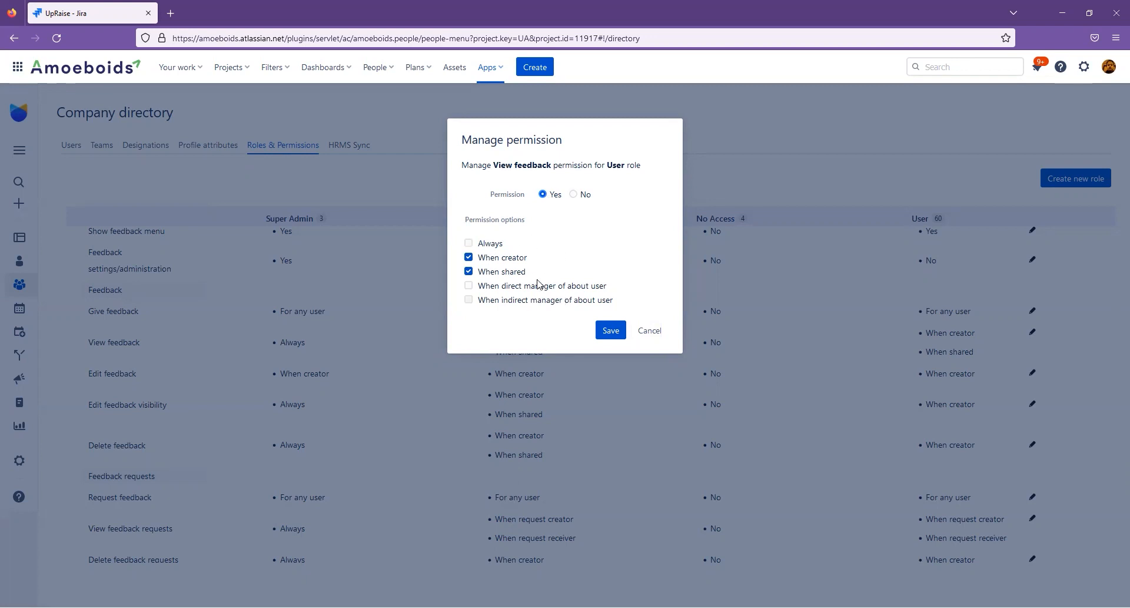
click(471, 245)
click(470, 244)
click(468, 288)
click(658, 326)
Try the No and Yes settings for the User role's Edit feedback permission and close it without saving.
double_click(120, 373)
triple_click(131, 374)
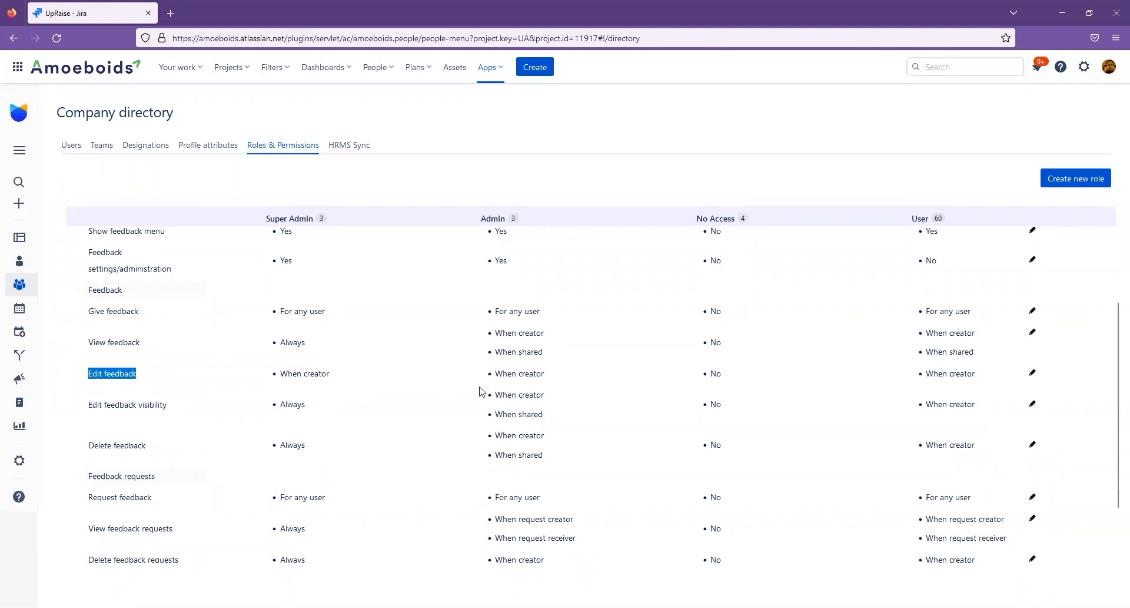
click(1032, 374)
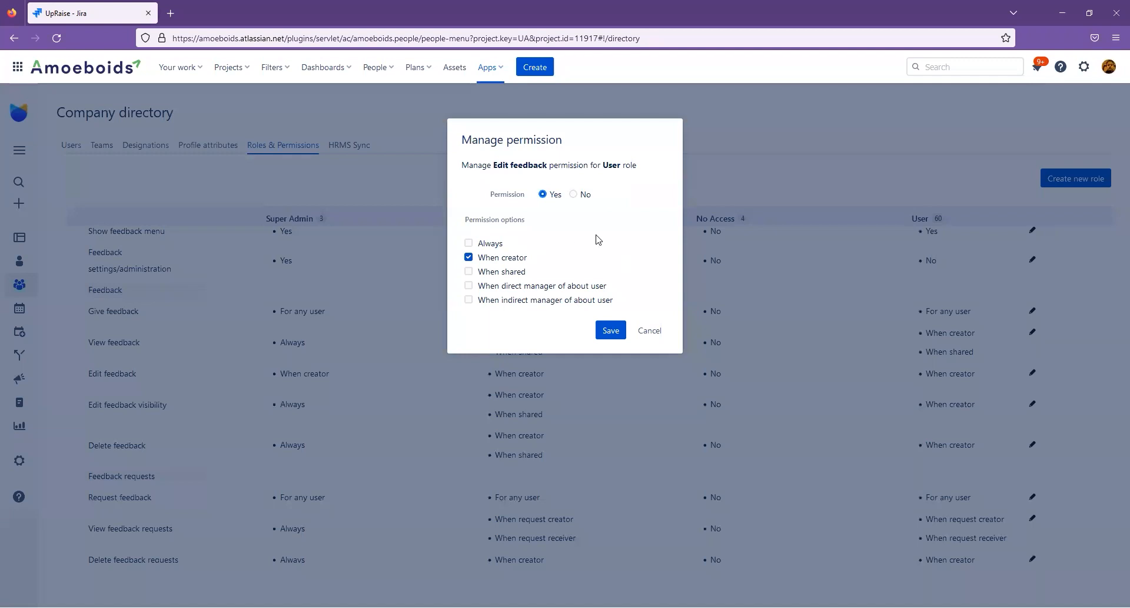
click(575, 196)
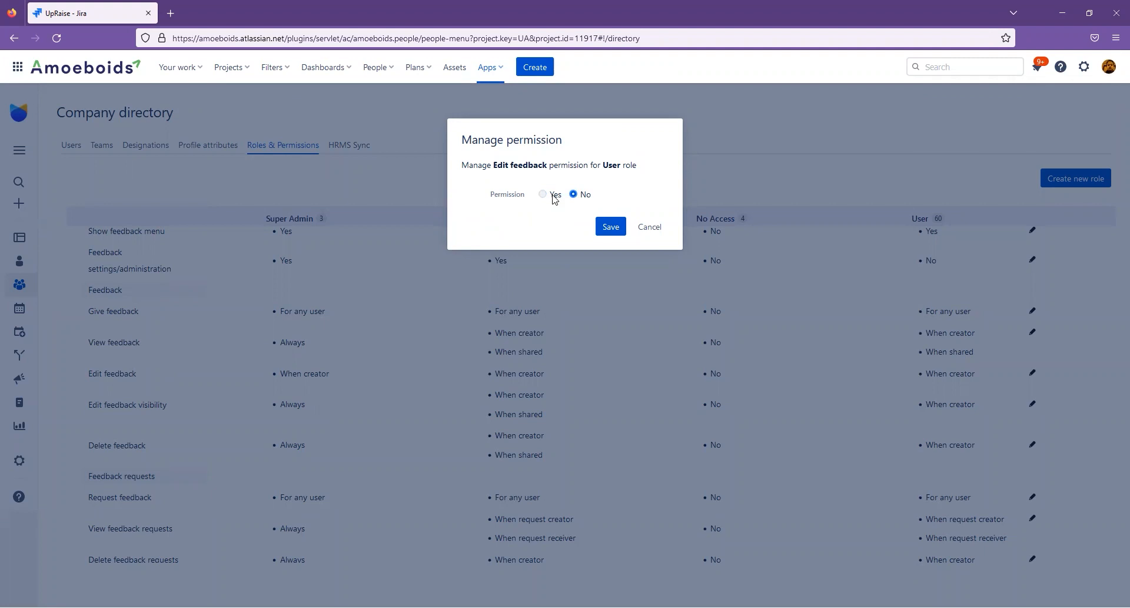
click(554, 197)
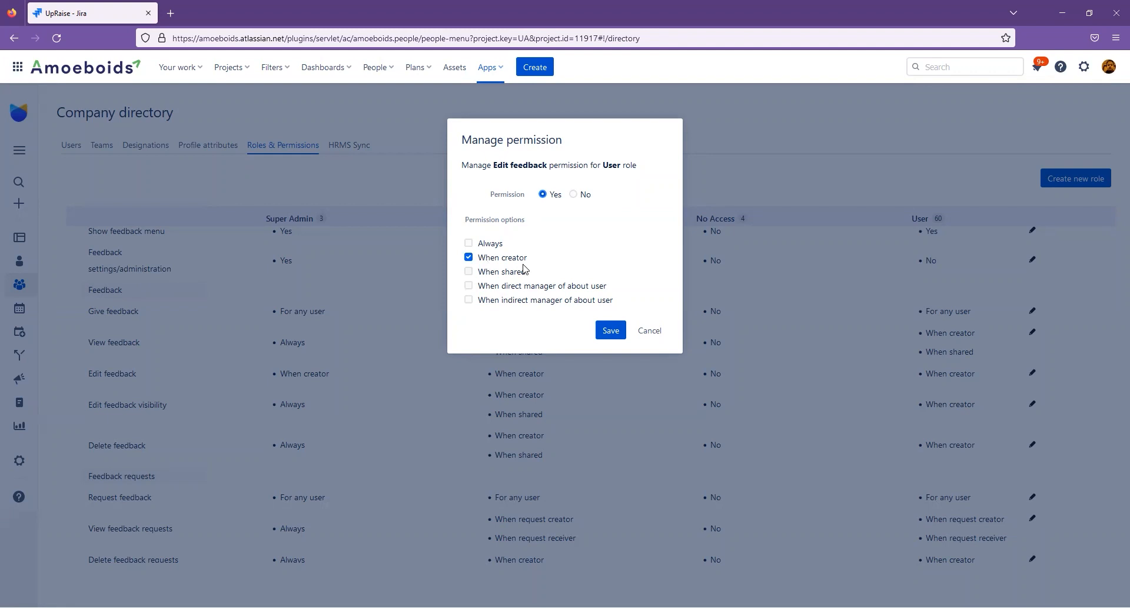
click(650, 330)
Try the No and Yes settings for the User role's Edit feedback visibility permission and close its settings.
scroll(158, 419, down, 2)
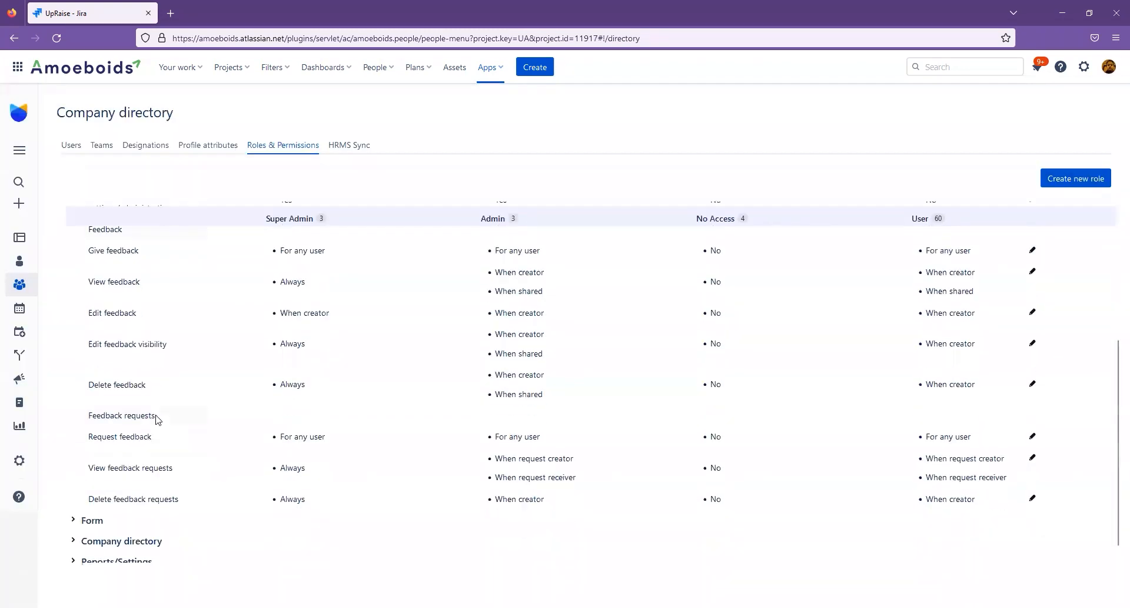
triple_click(122, 337)
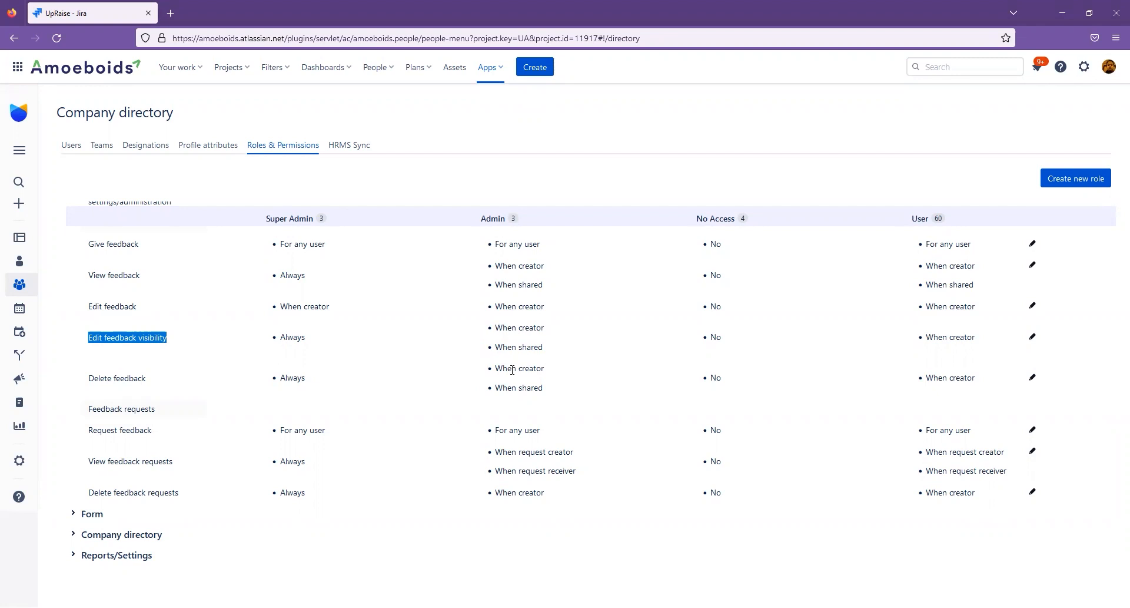
click(1033, 336)
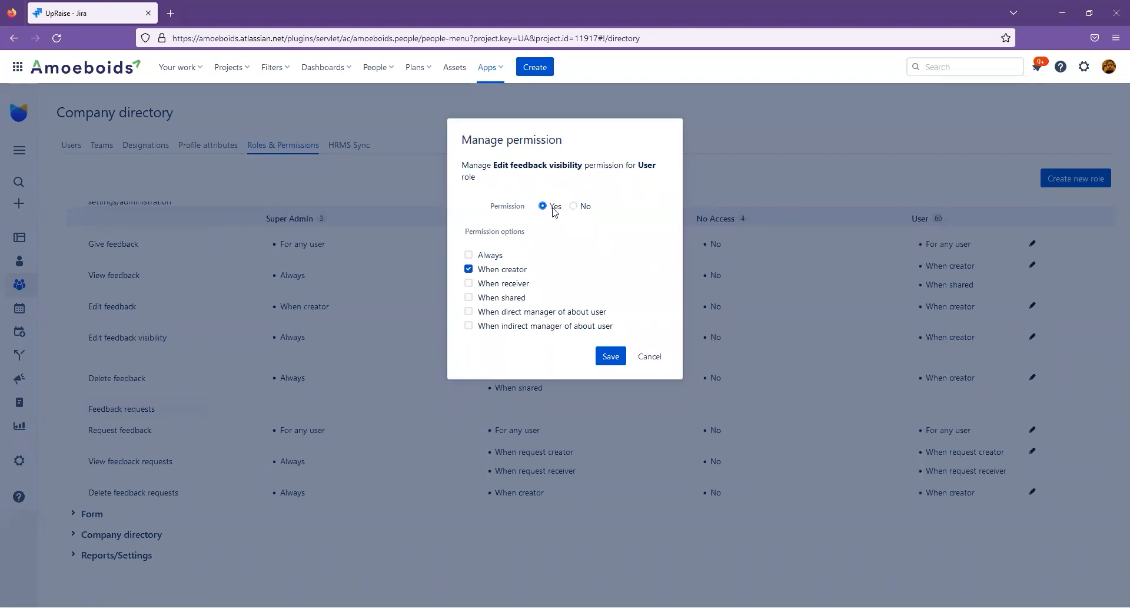
click(574, 206)
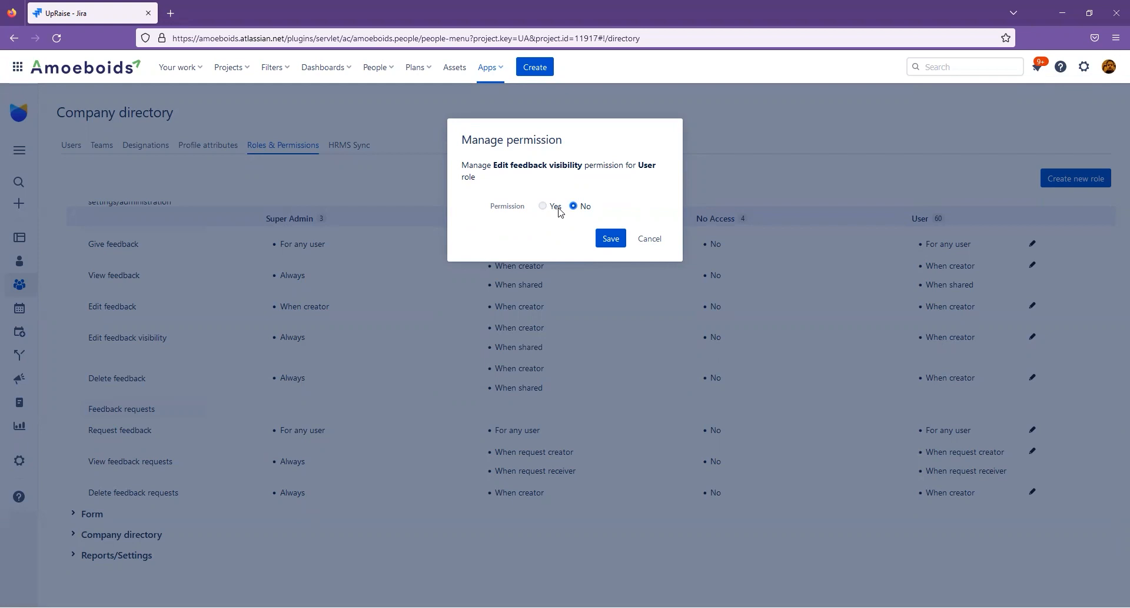
click(556, 208)
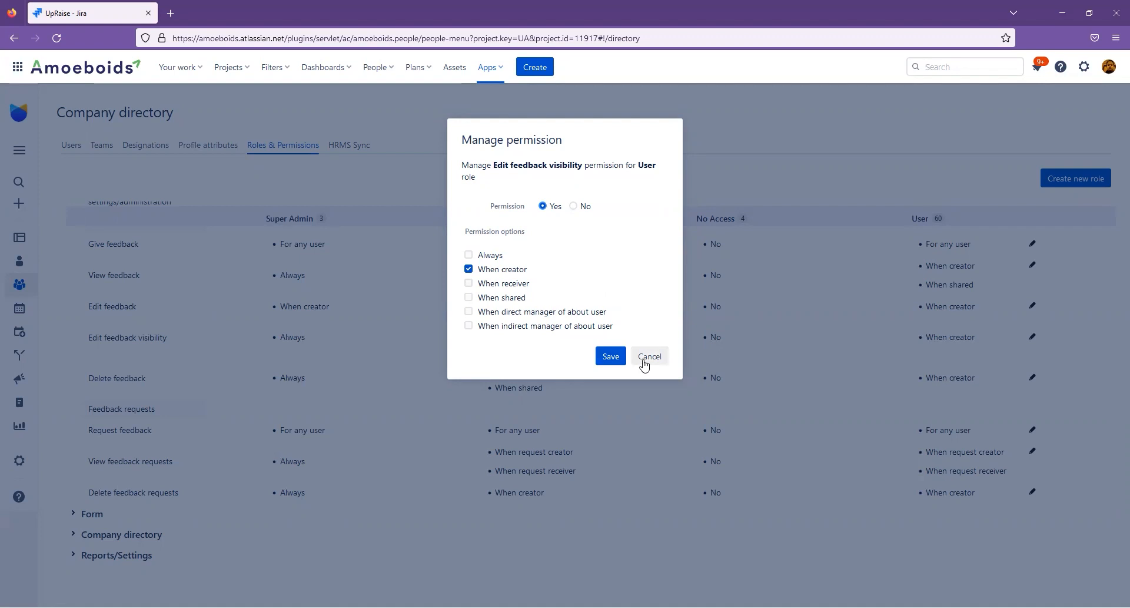
click(612, 358)
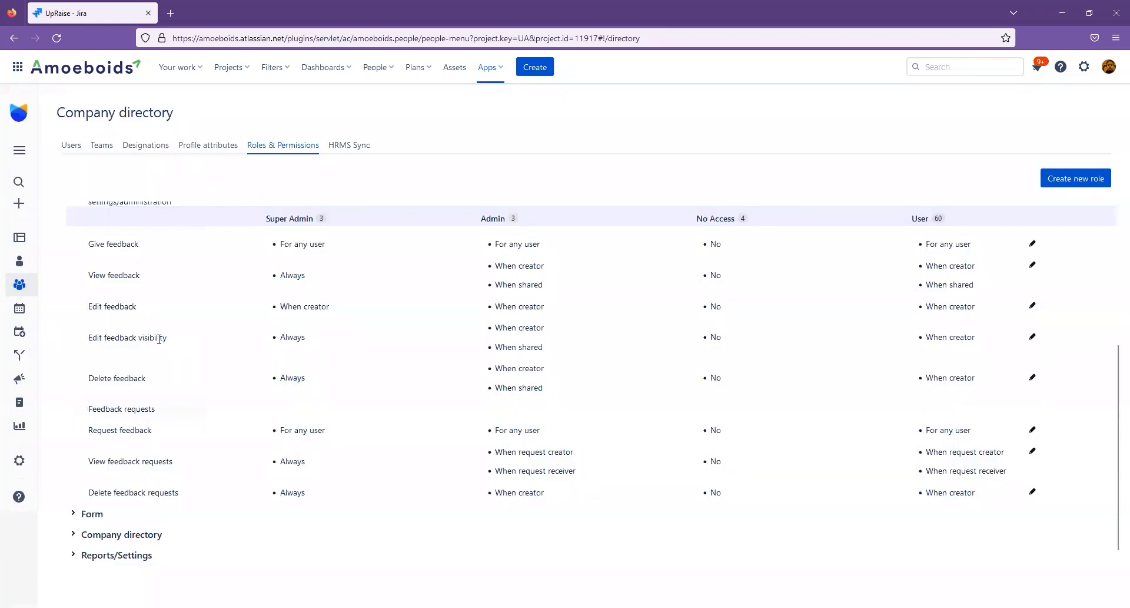
Inspect the options of the User role's Delete feedback permission and close it without saving.
triple_click(134, 377)
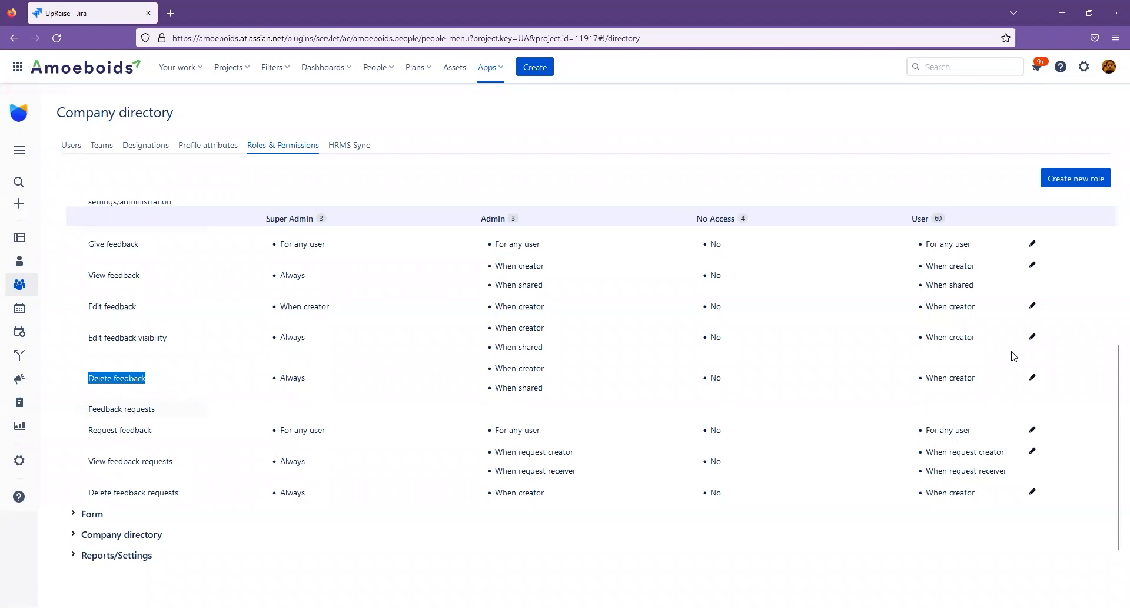
click(1032, 378)
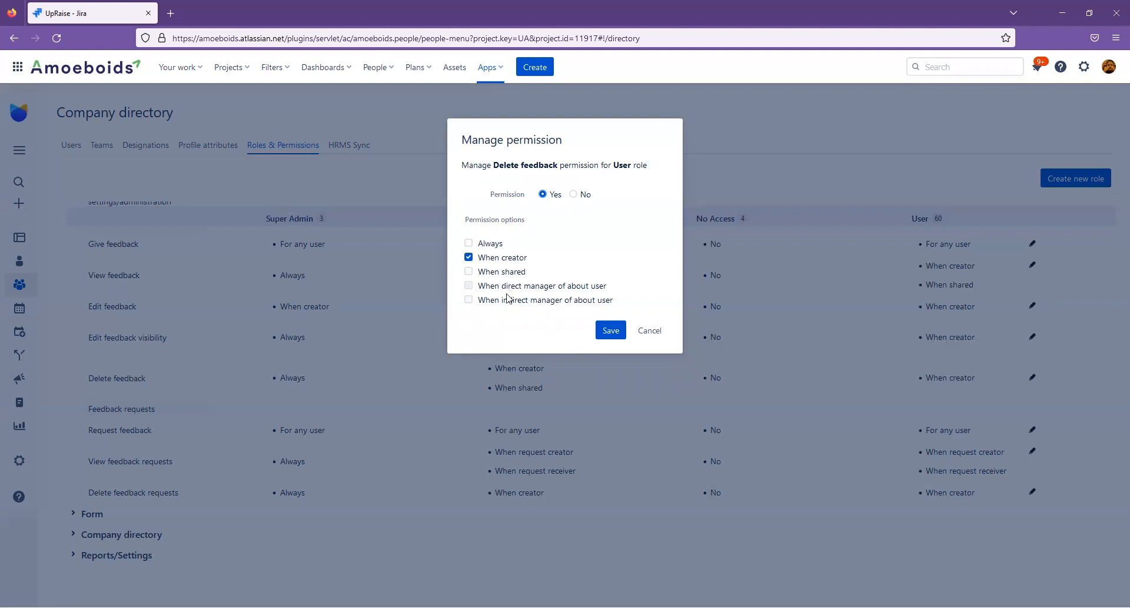
click(649, 330)
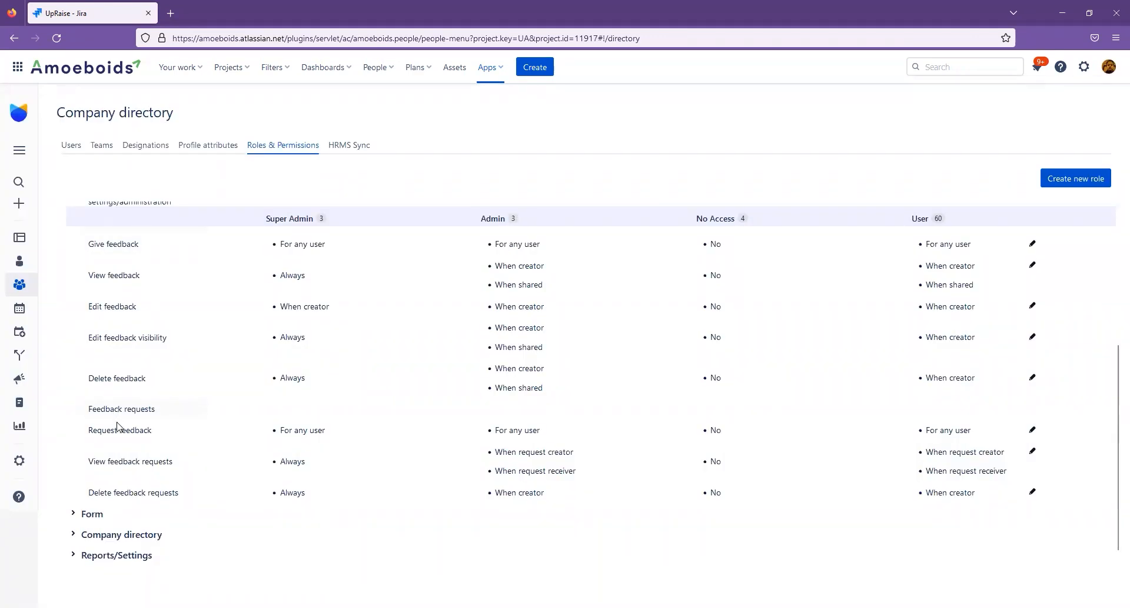
Review the Feedback requests permissions, inspect the options of the User role's Request feedback permission, and close it without saving.
triple_click(103, 428)
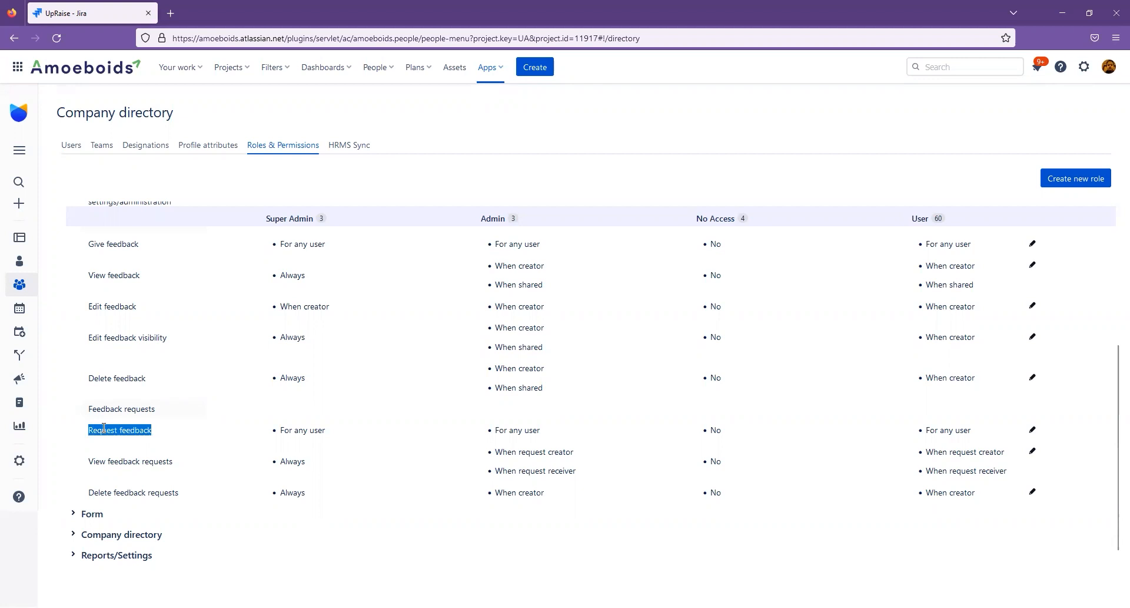
triple_click(118, 461)
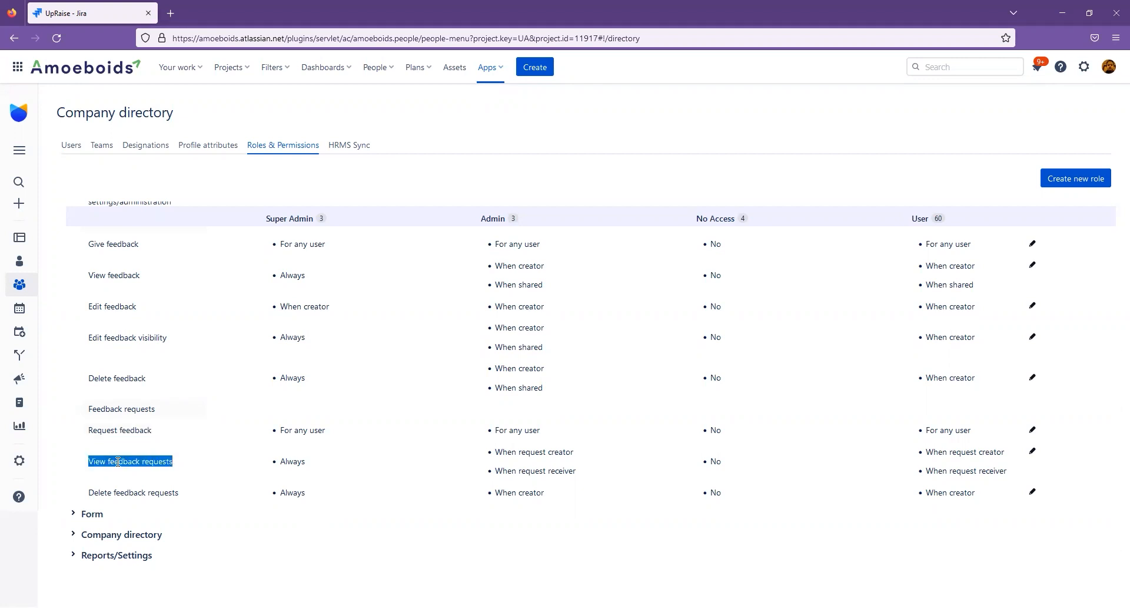
triple_click(120, 494)
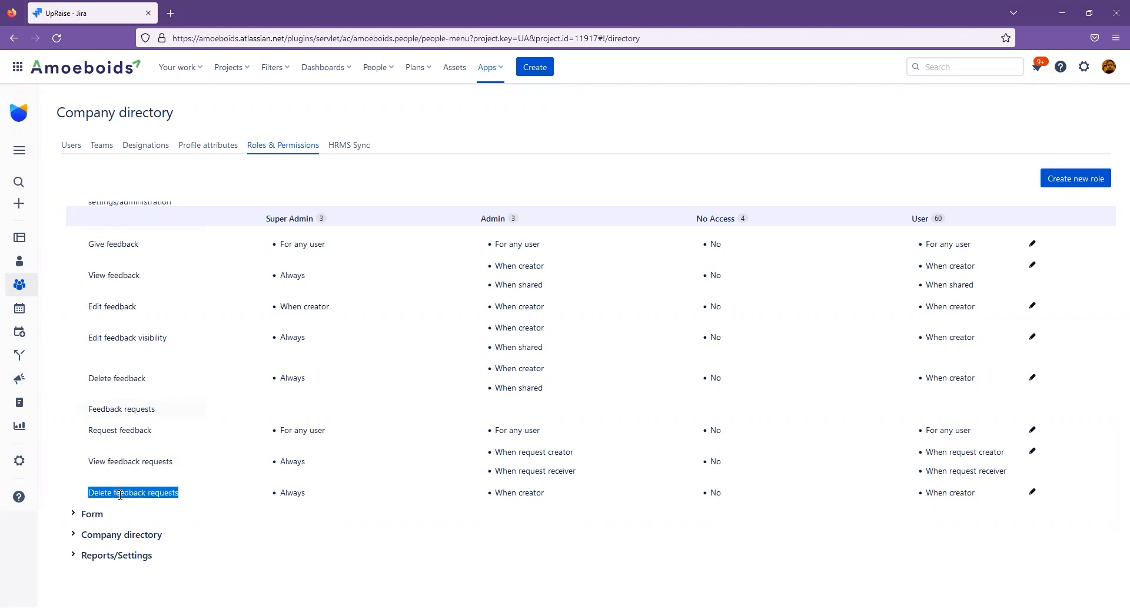
click(1052, 443)
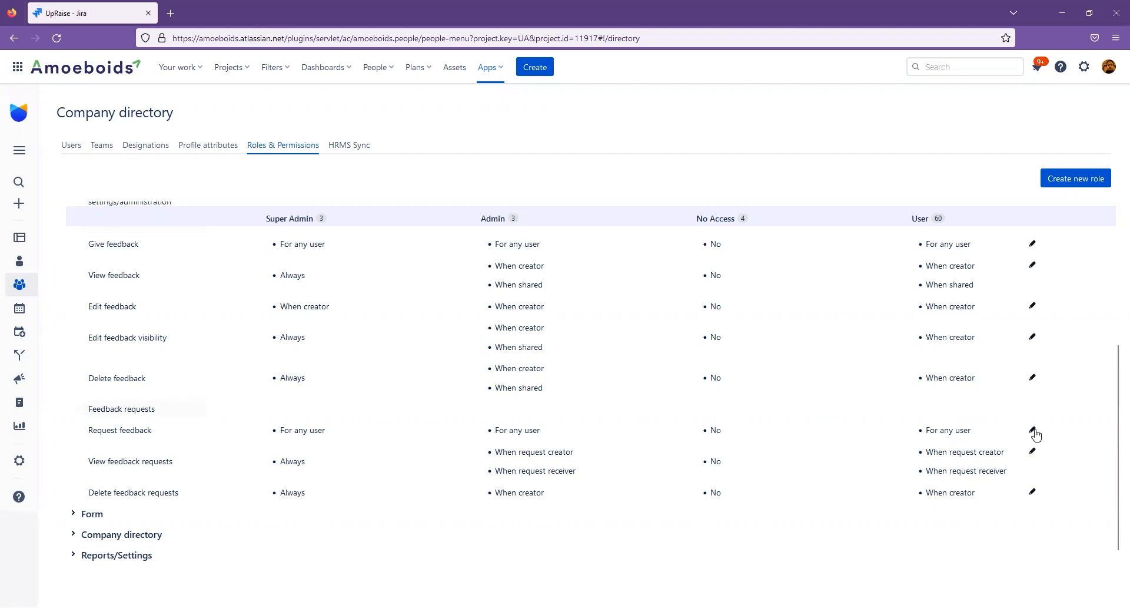
click(1033, 431)
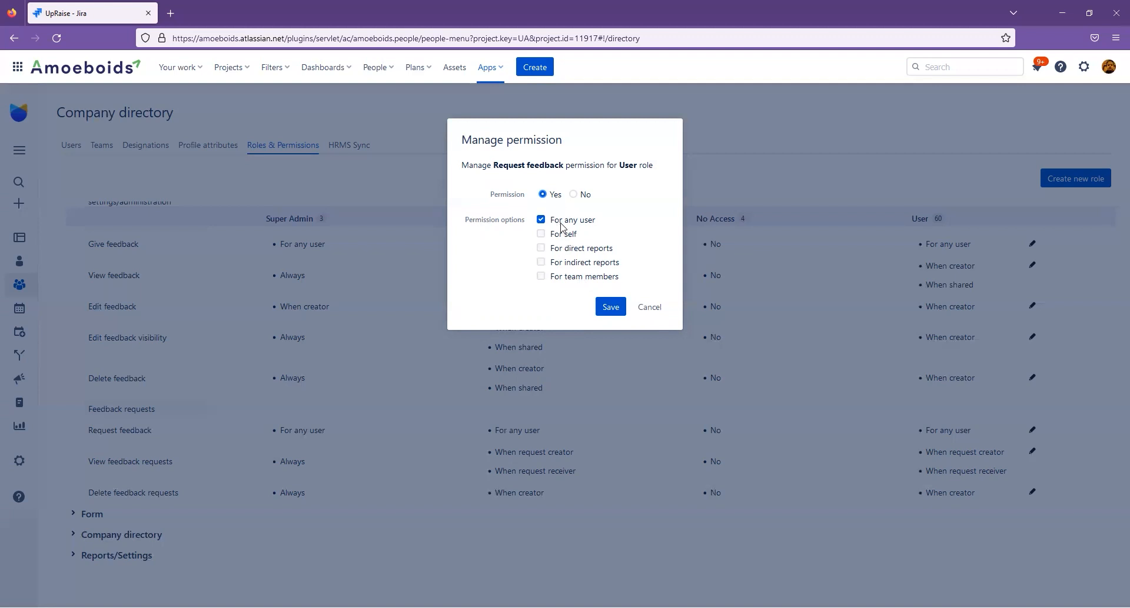
click(648, 308)
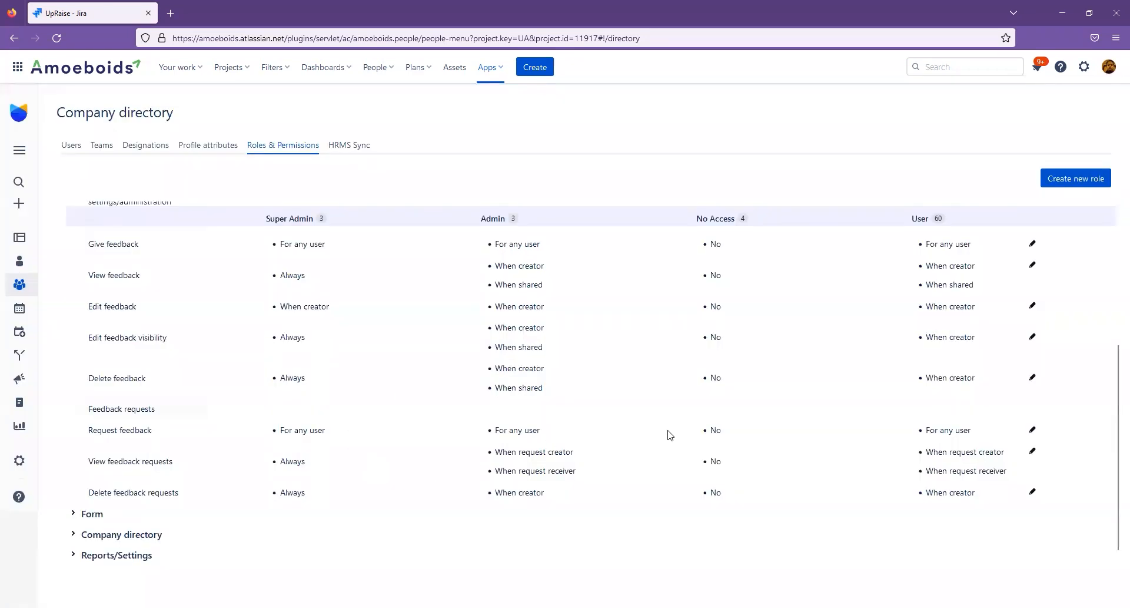
Try the Always option for the User role's View feedback requests permission and discard the changes.
click(1033, 445)
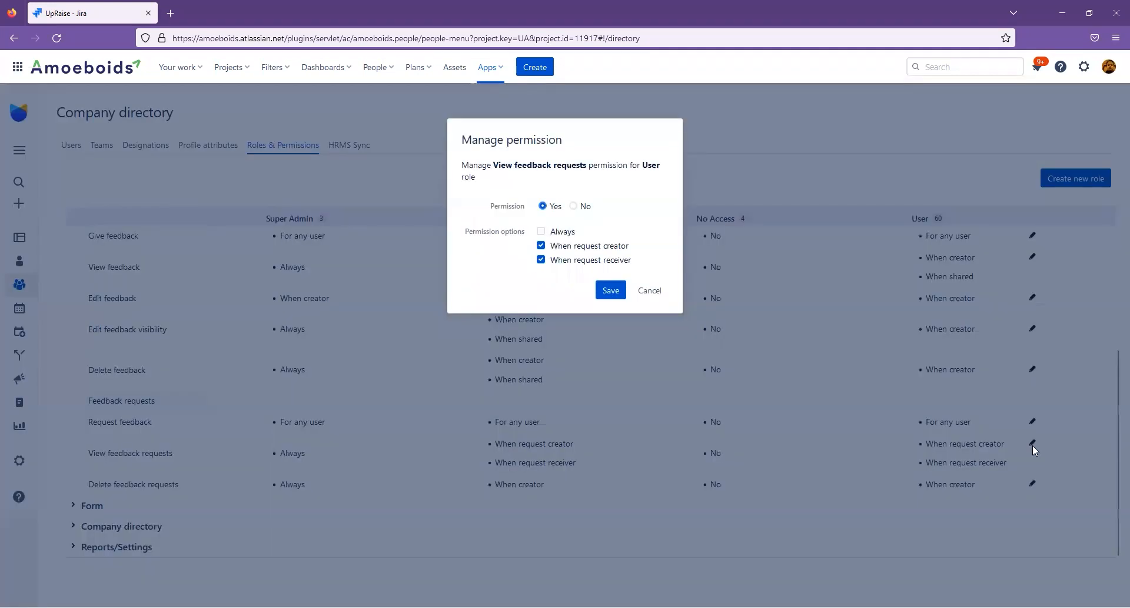
click(542, 231)
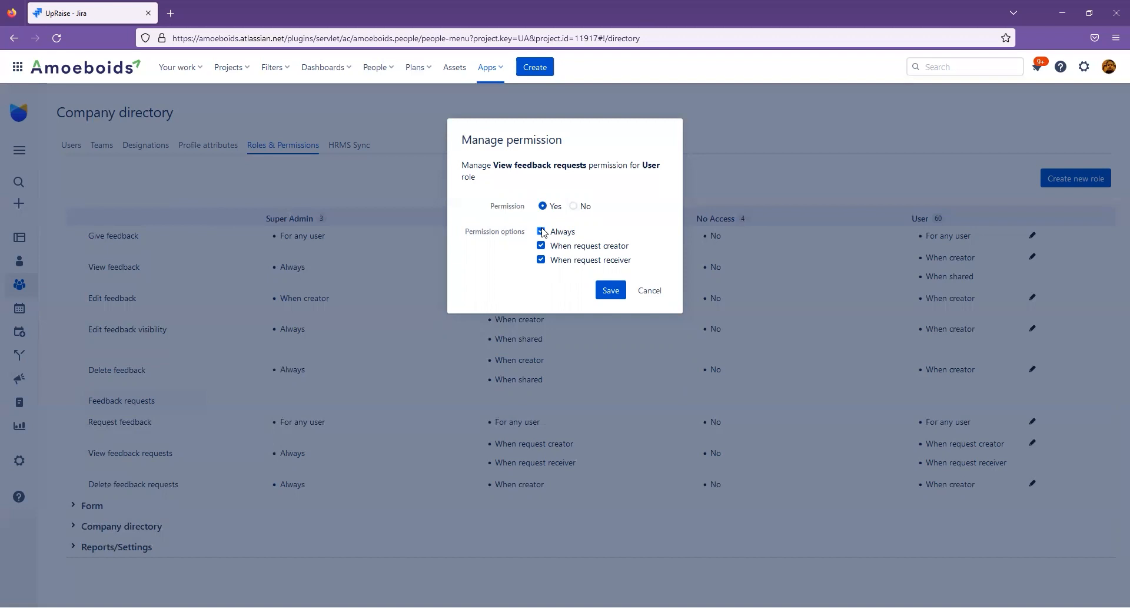
click(541, 231)
click(650, 287)
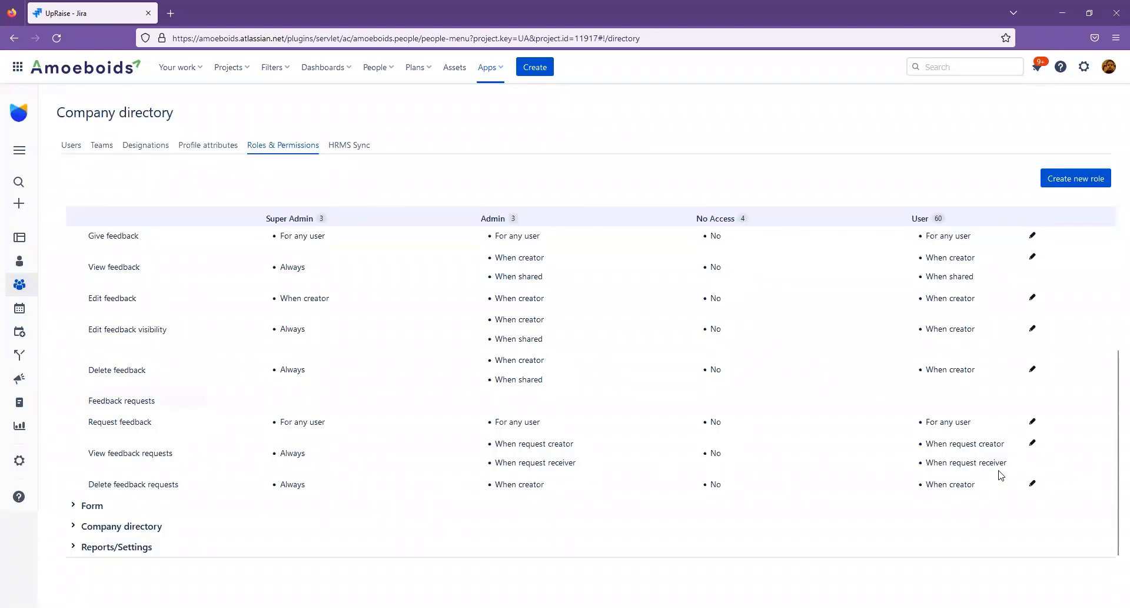
Inspect the options of the User role's Delete feedback requests permission and close it without saving.
click(1032, 482)
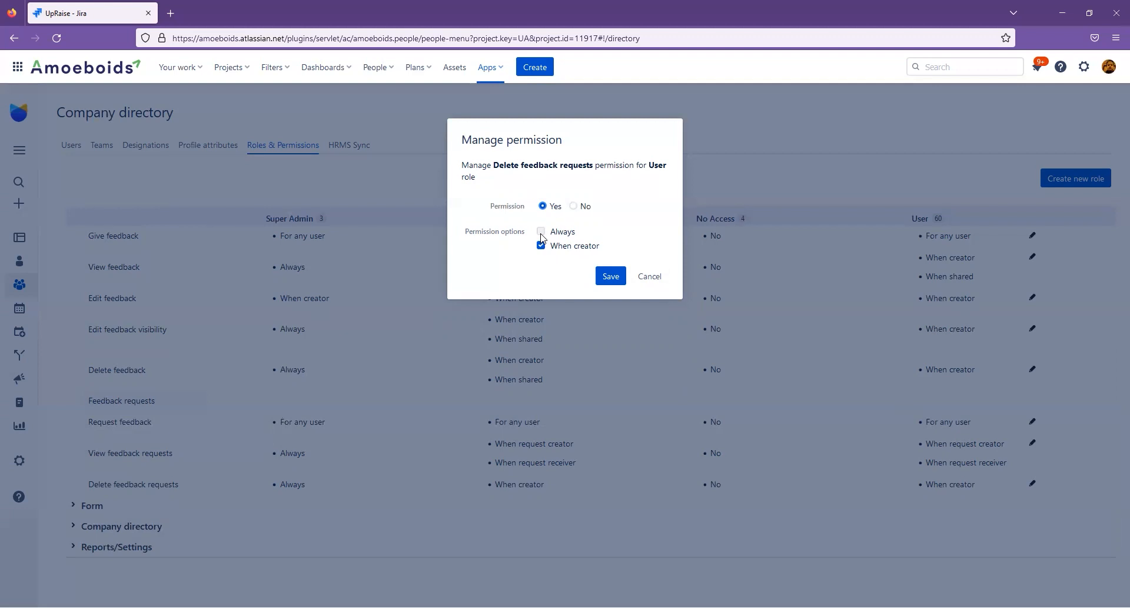
click(650, 277)
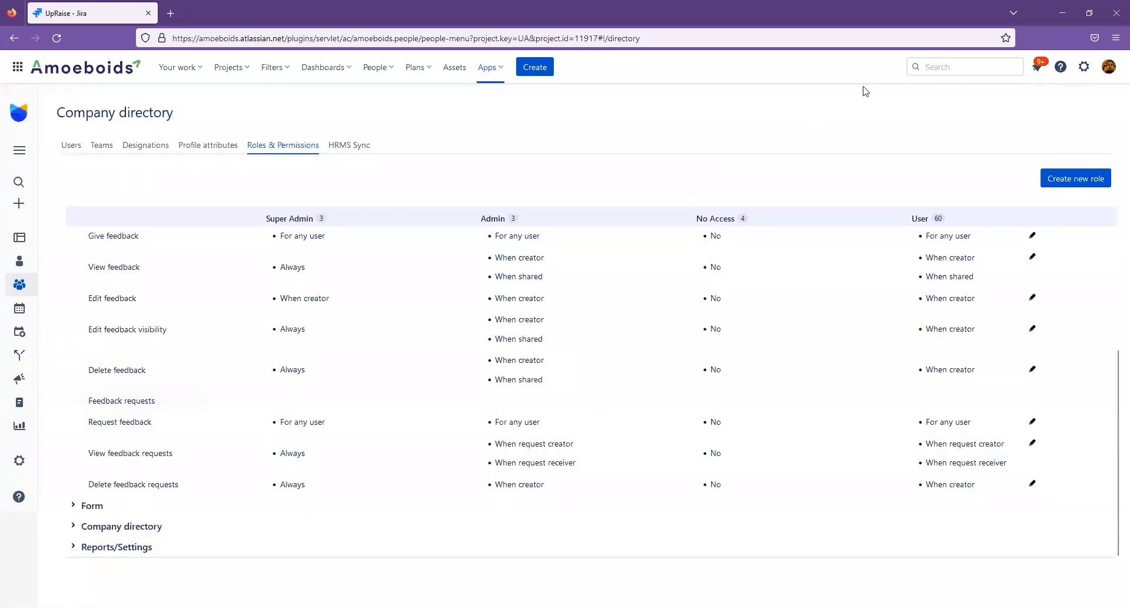